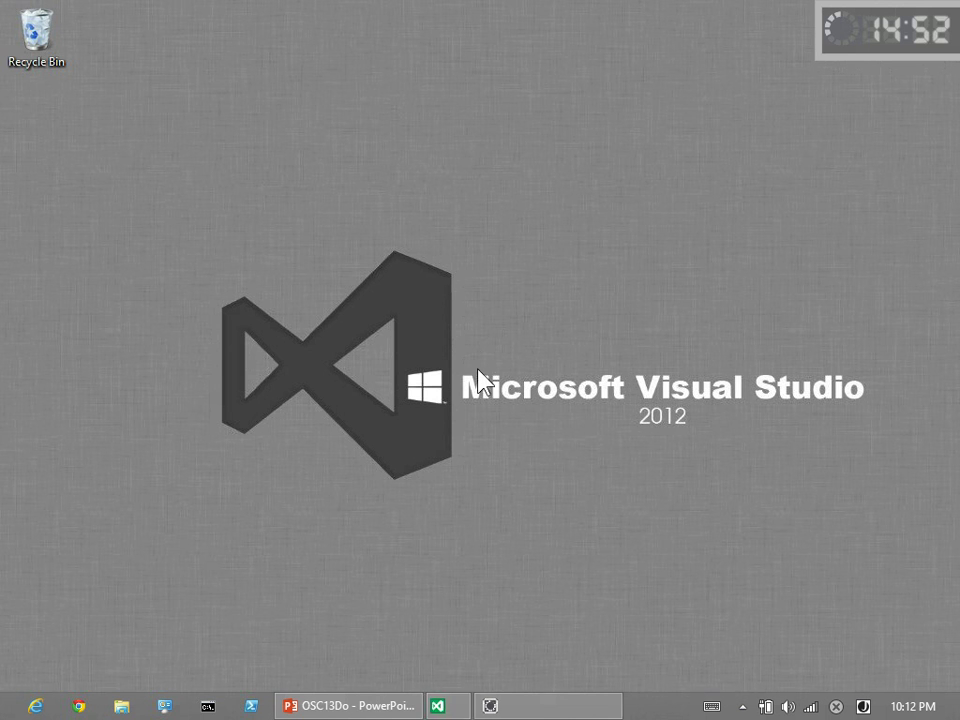
left_click(80, 705)
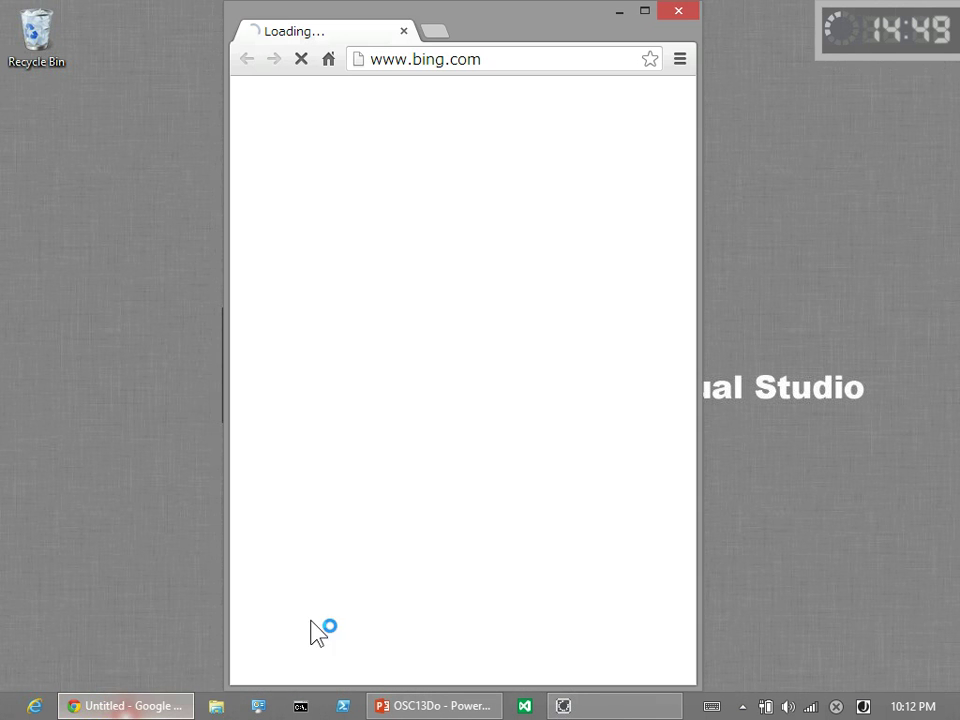
left_click(645, 12)
left_click(294, 41)
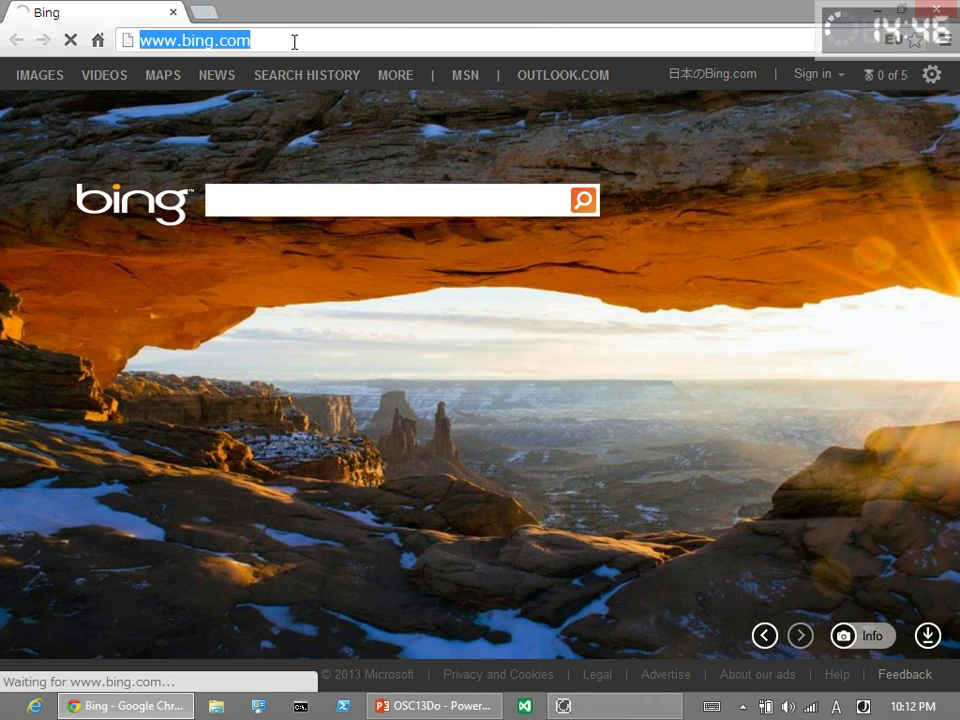
type("app")
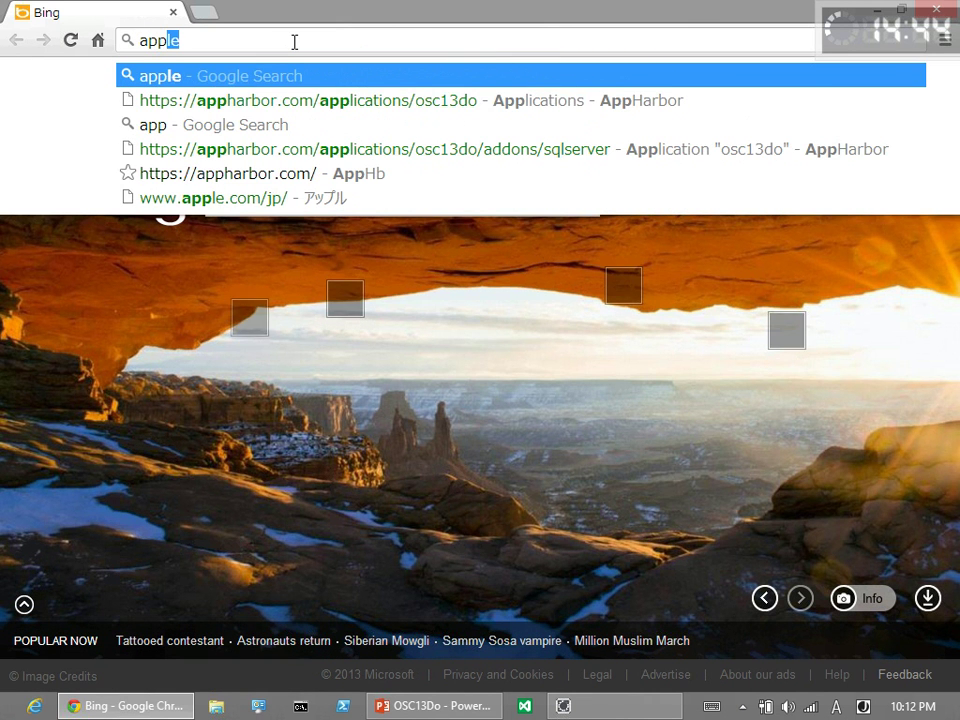
type("h")
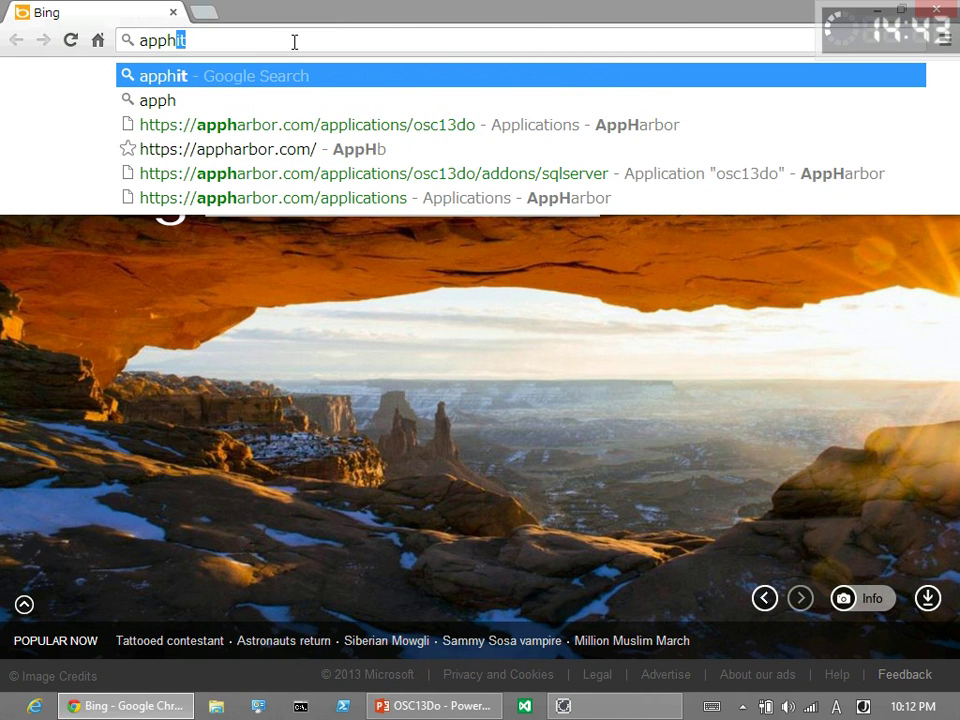
left_click(286, 150)
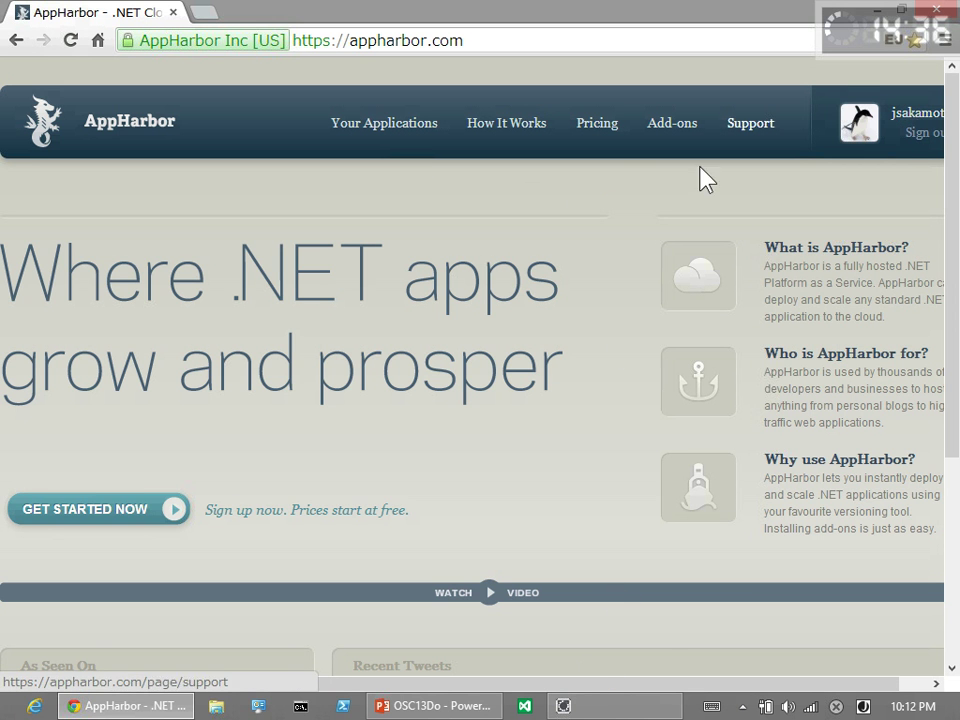
right_click(557, 700)
key("Escape")
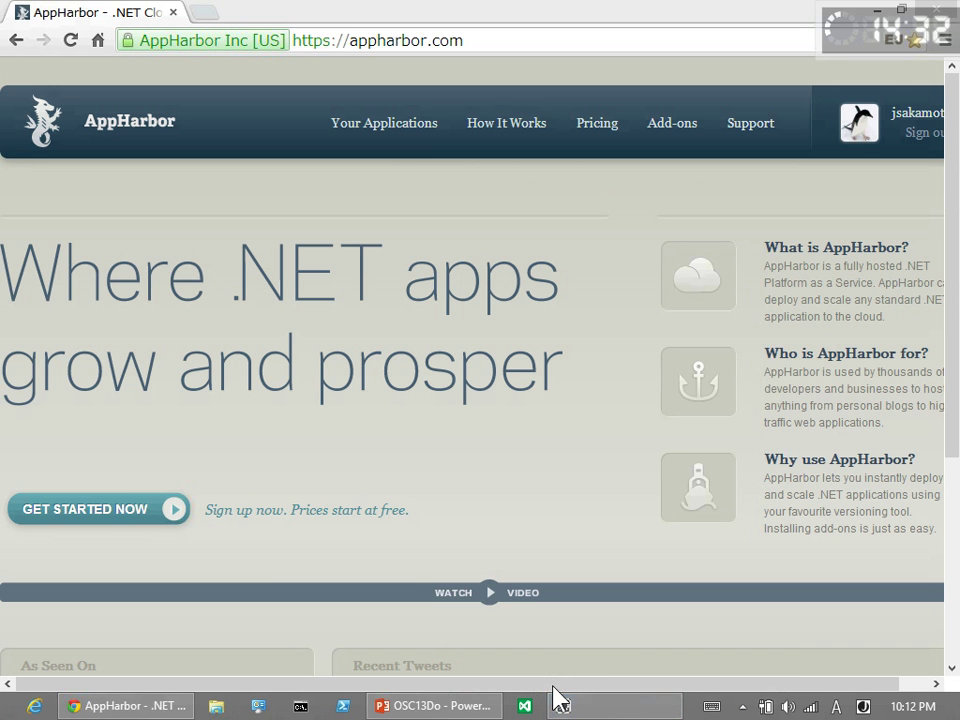
key("Right")
key("Left")
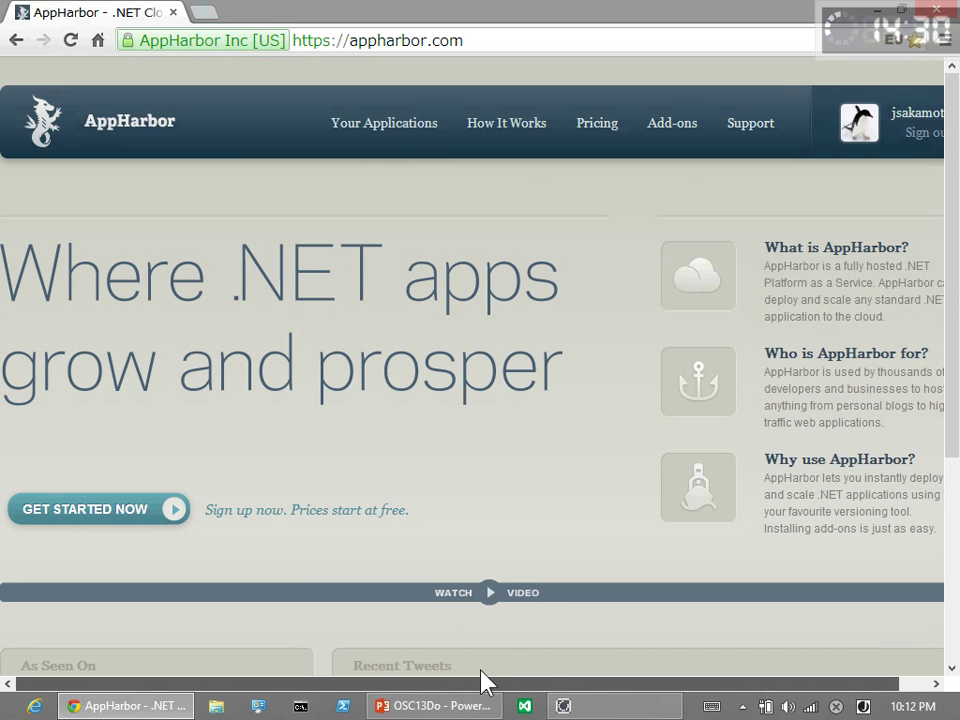
Create a new AppHarbor application named osc13dosignalr0 in the United States region
left_click(396, 130)
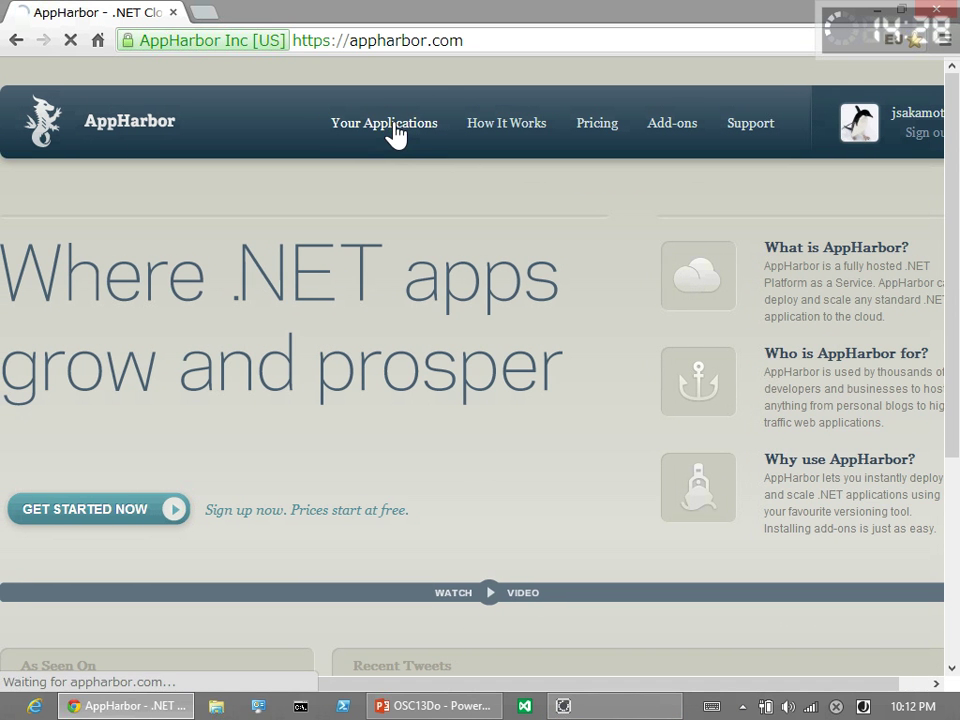
scroll(165, 378, "down", 6)
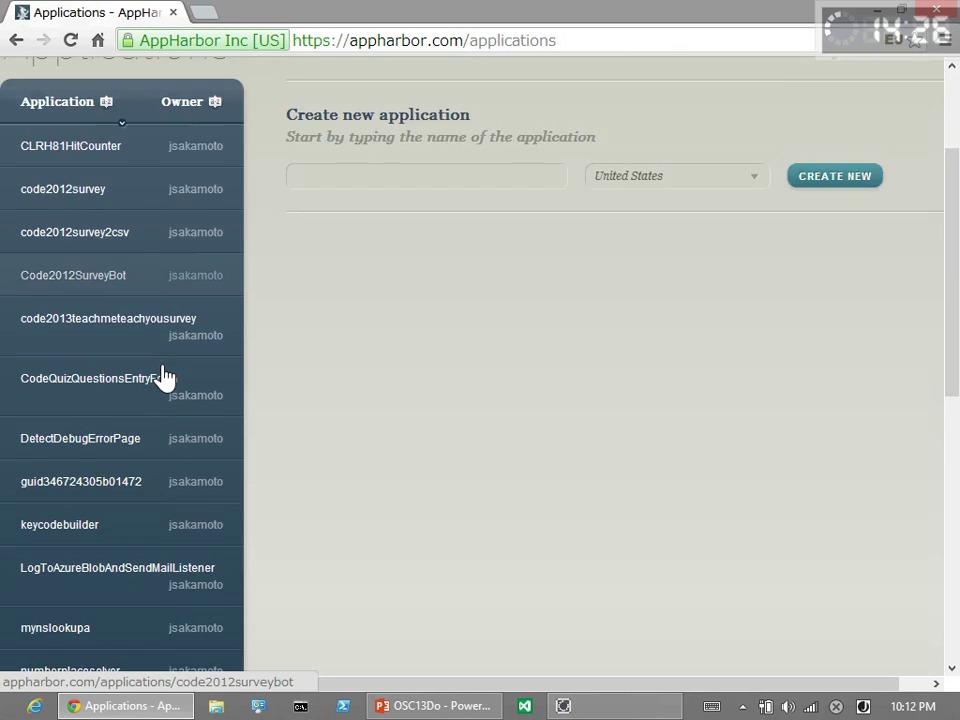
scroll(165, 378, "up", 6)
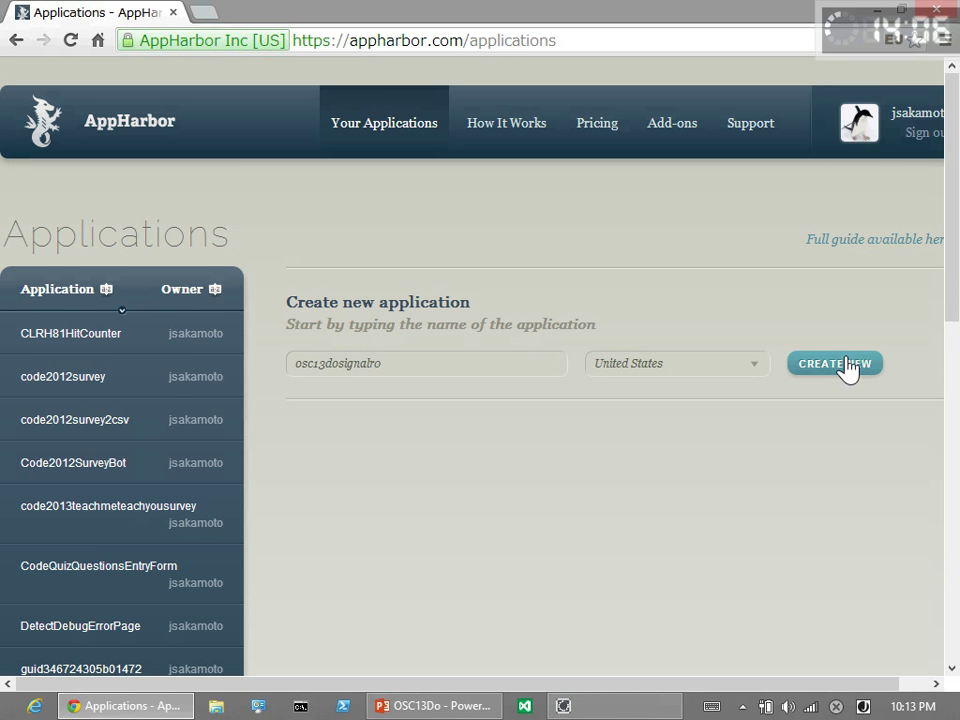
key("ctrl+plus")
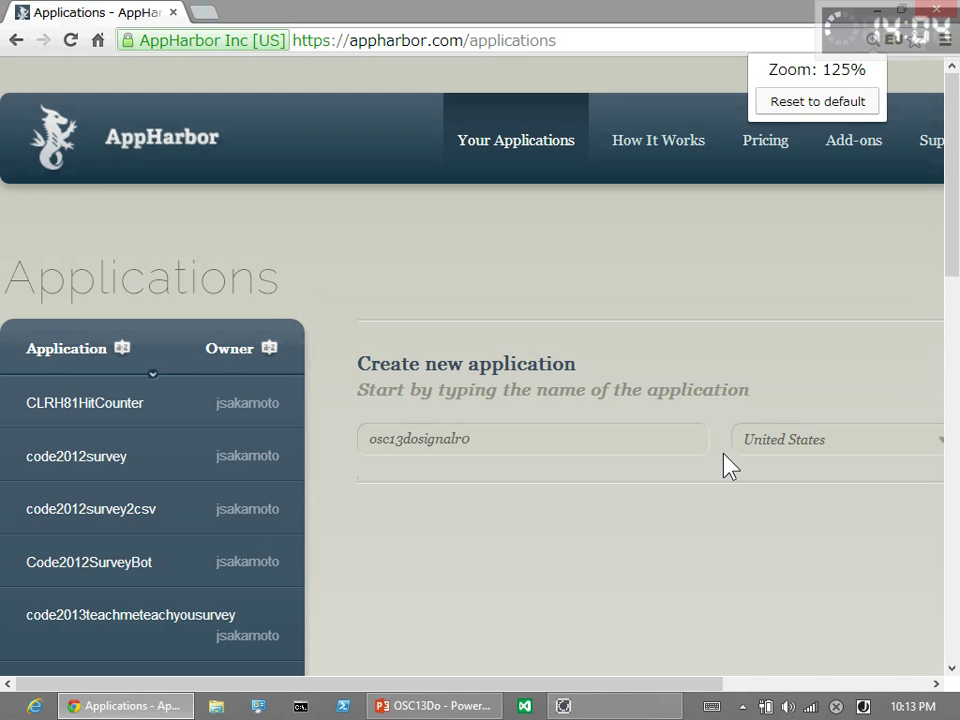
scroll(375, 583, "right", 5)
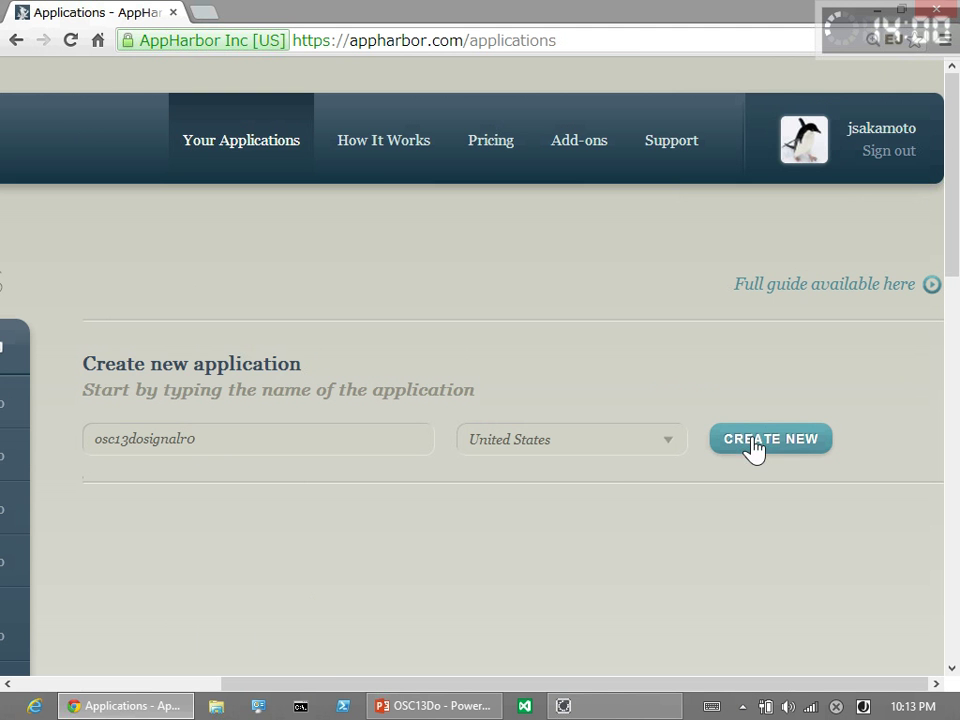
left_click(753, 447)
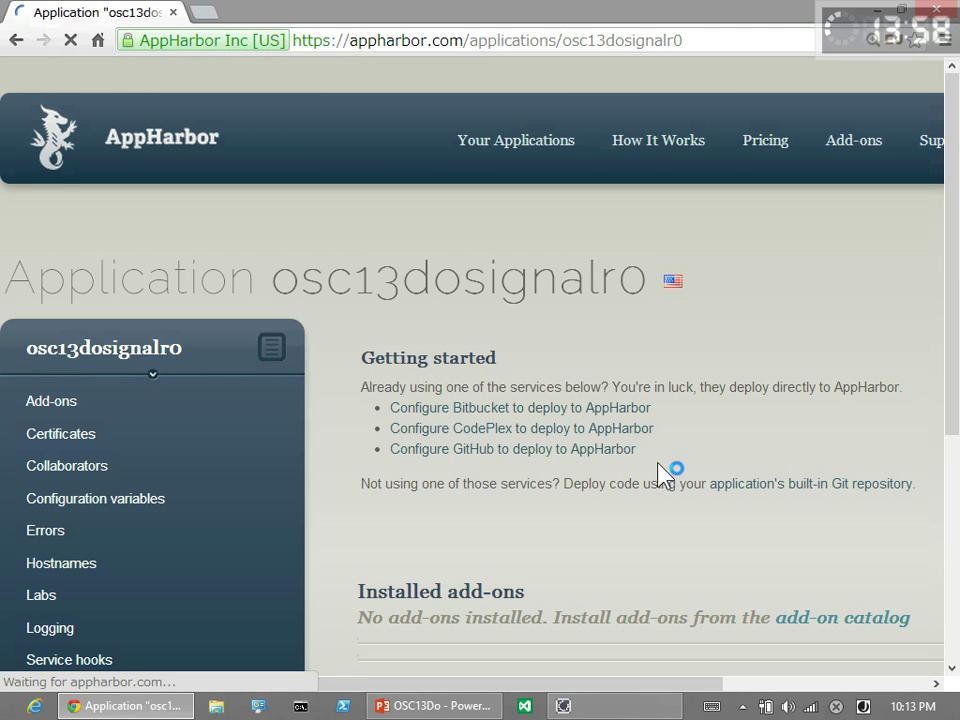
Find the shared SQL Server add-on in the new application's add-on catalog and open its page
scroll(358, 425, "down", 1)
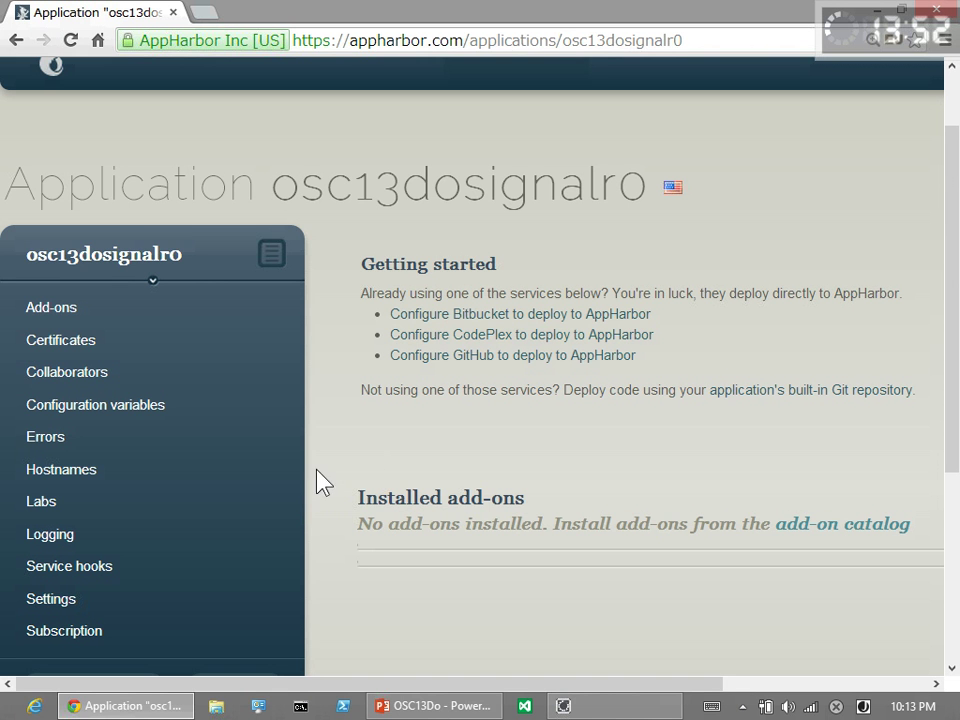
scroll(368, 441, "down", 1)
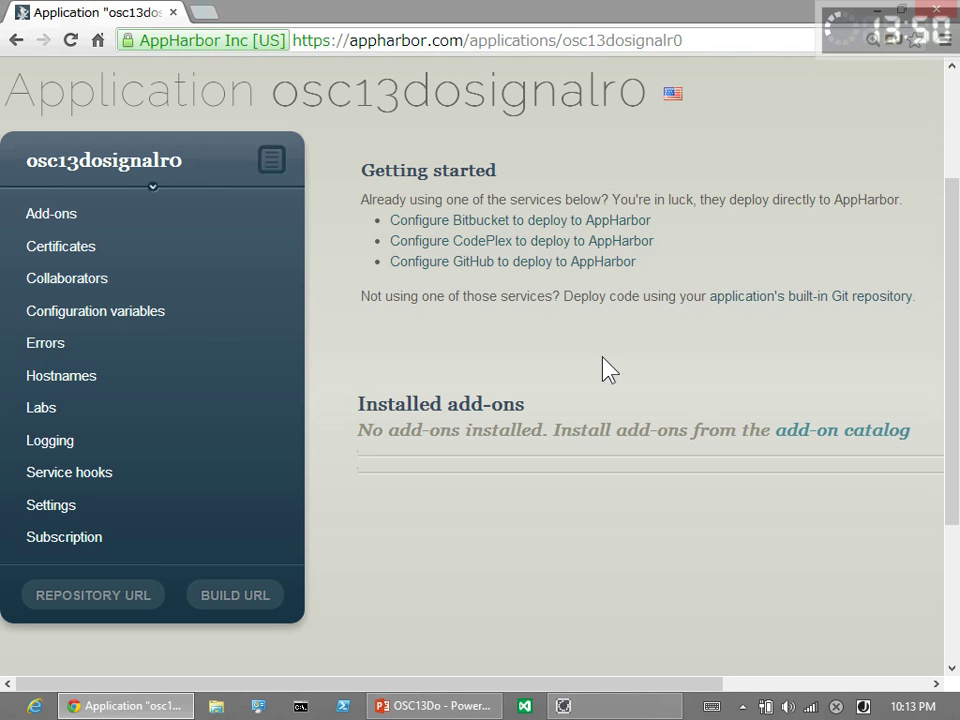
left_click(813, 428)
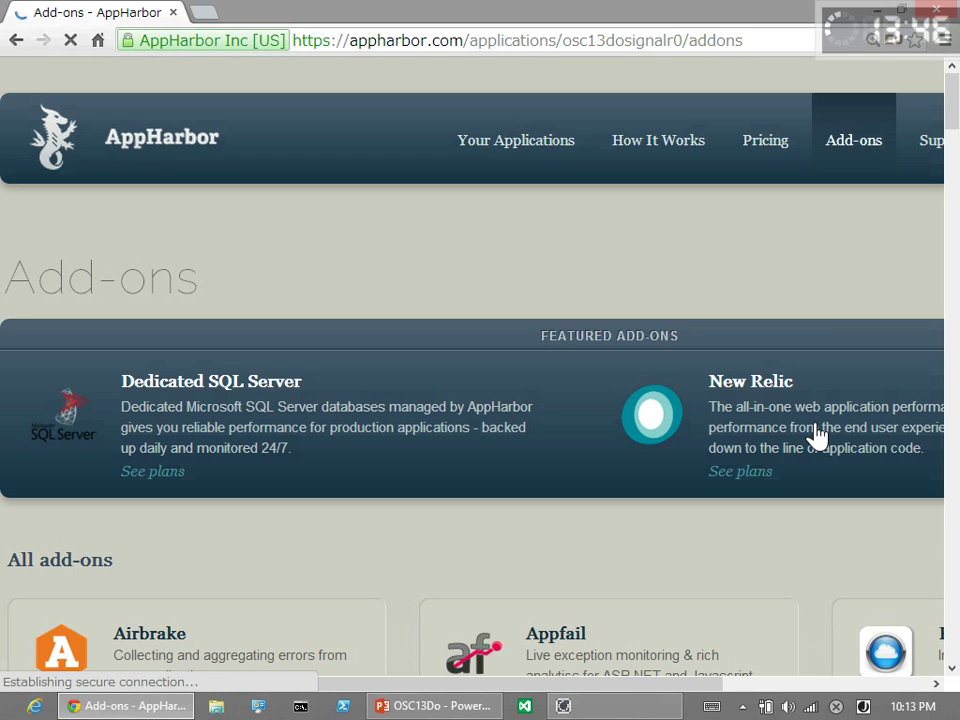
scroll(643, 197, "down", 20)
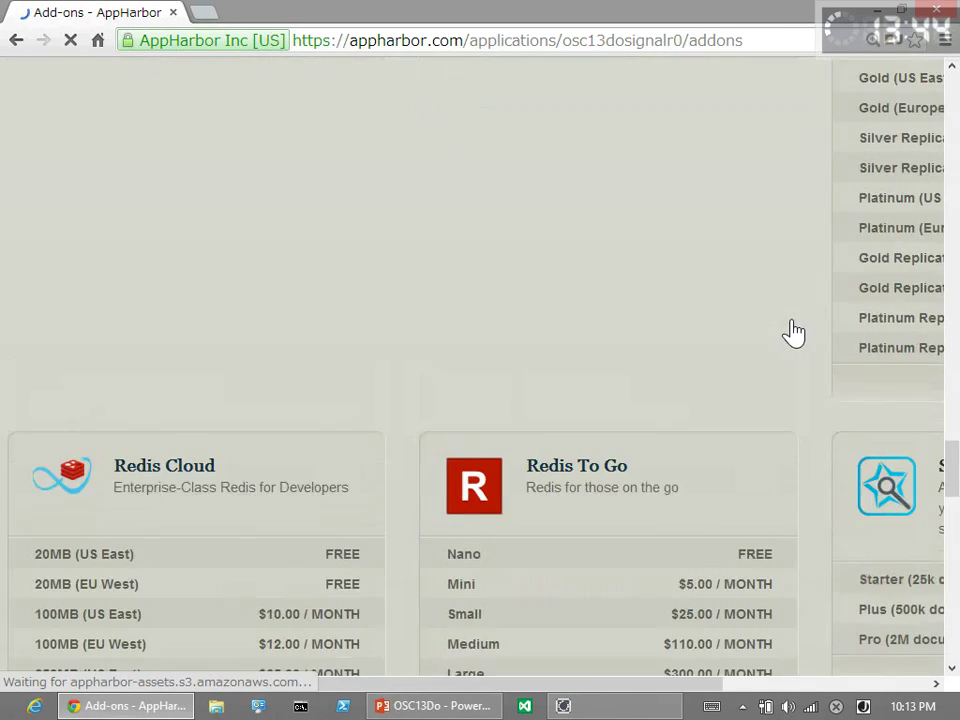
scroll(793, 333, "down", 20)
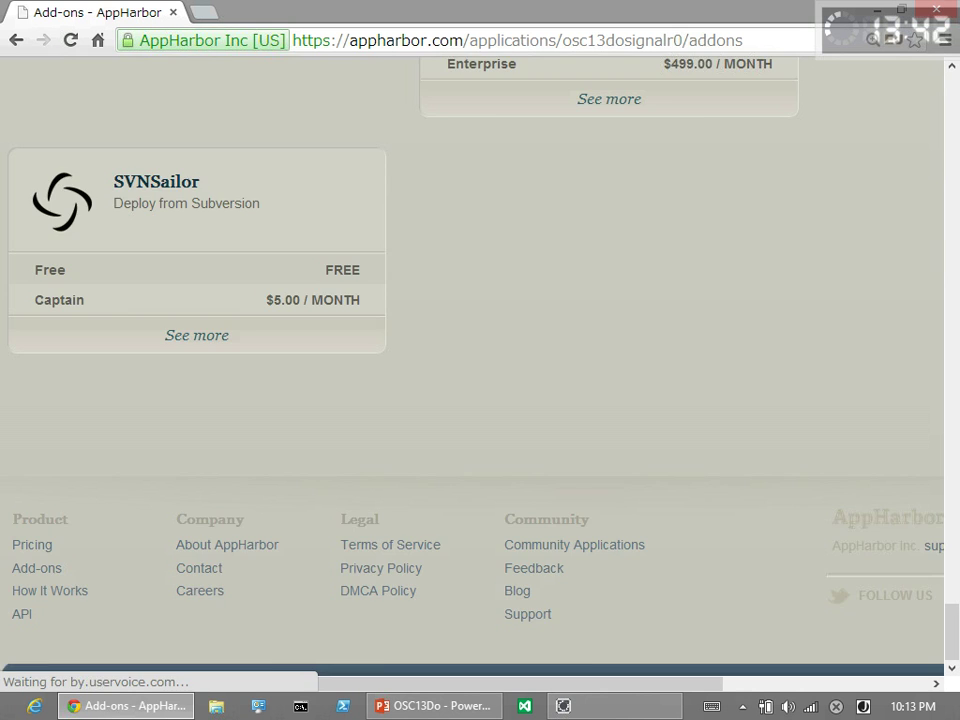
scroll(727, 455, "up", 6)
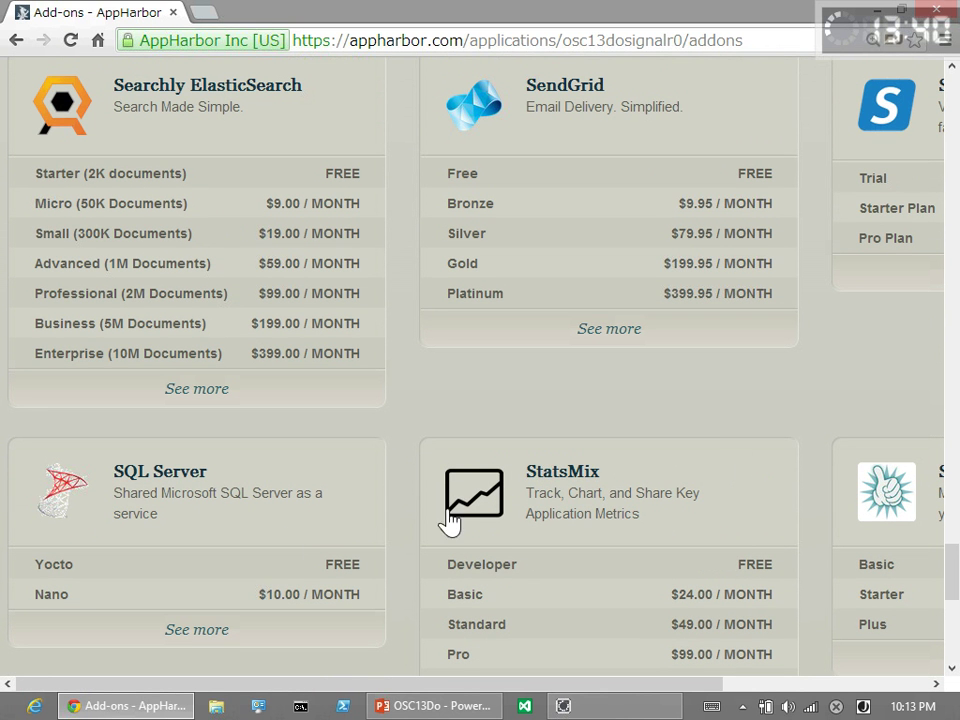
left_click(138, 484)
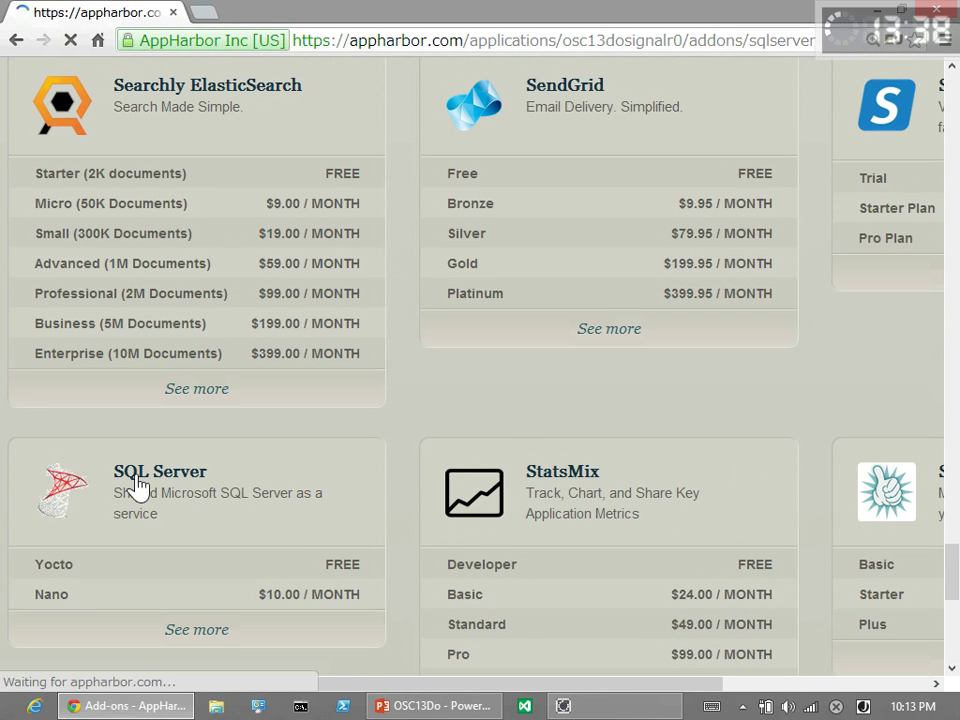
Install the free Yocto plan of the SQL Server add-on for the application
scroll(703, 530, "down", 3)
scroll(674, 225, "right", 5)
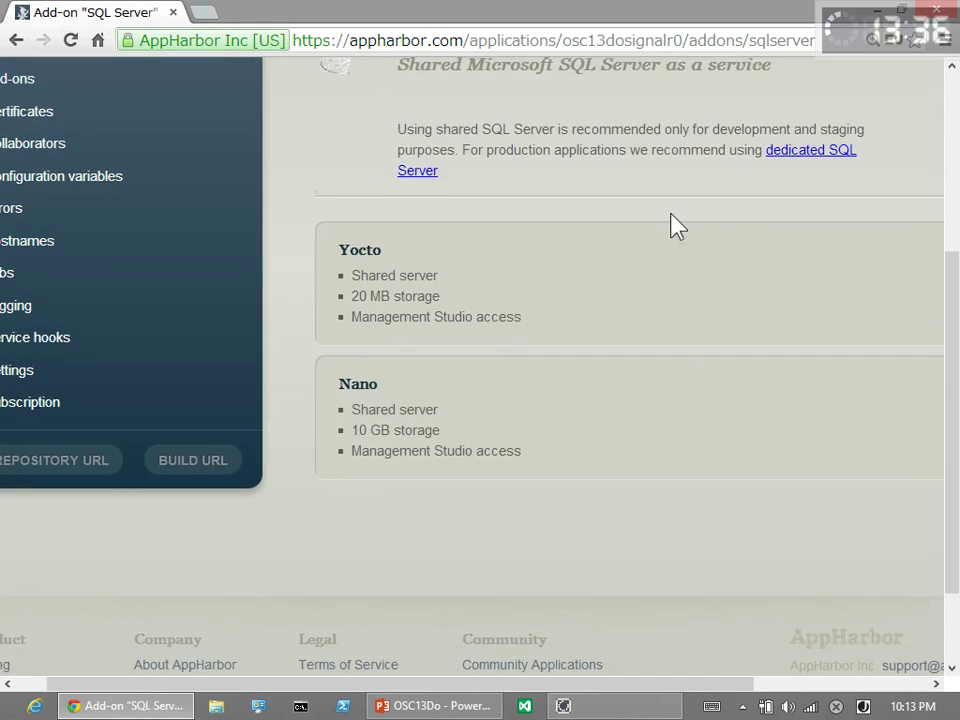
scroll(480, 350, "up", 1)
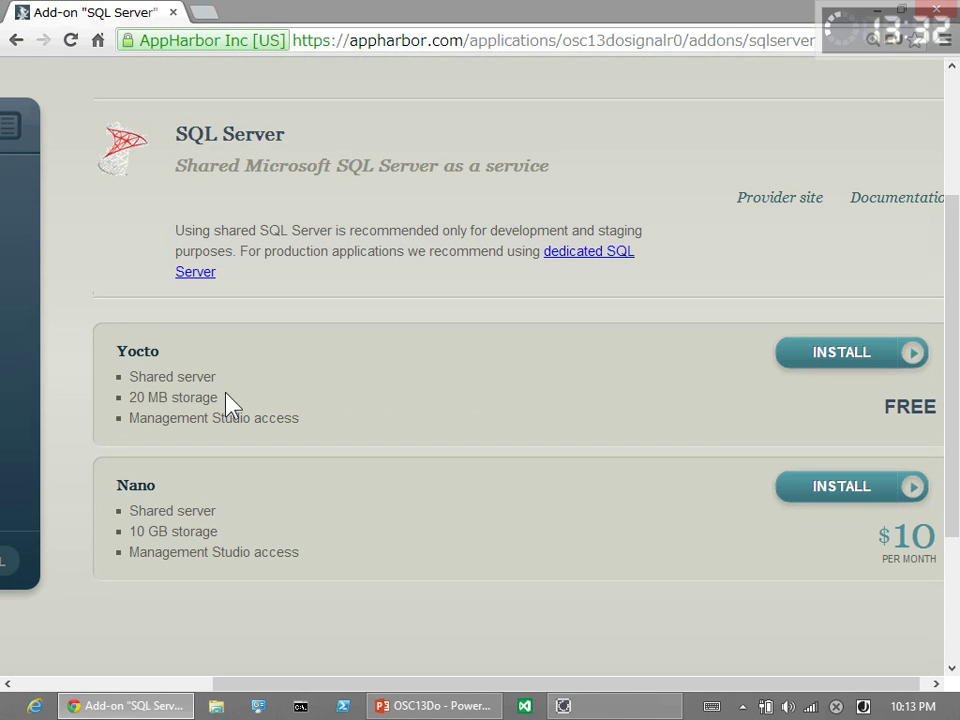
left_click(868, 358)
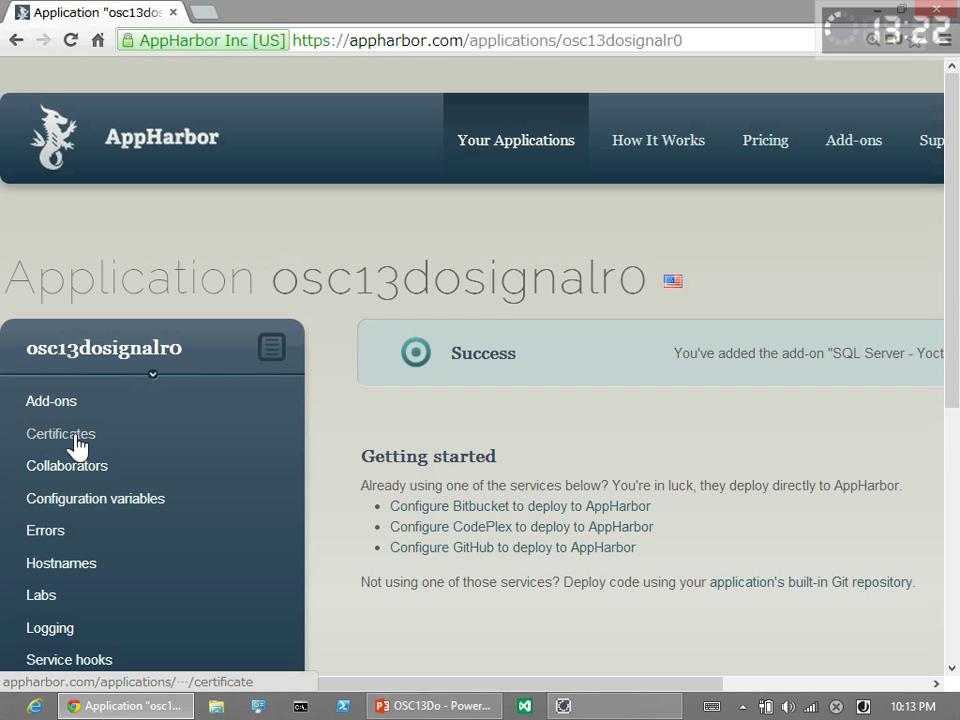
Open the database details page of the installed SQL Server add-on
scroll(110, 465, "down", 1)
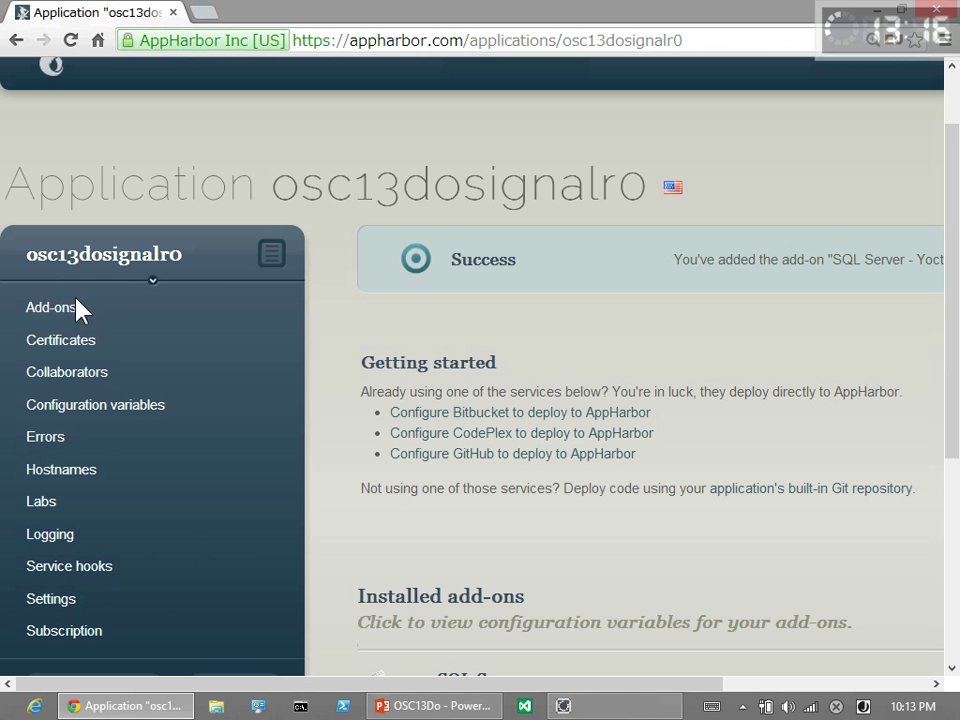
scroll(578, 493, "down", 2)
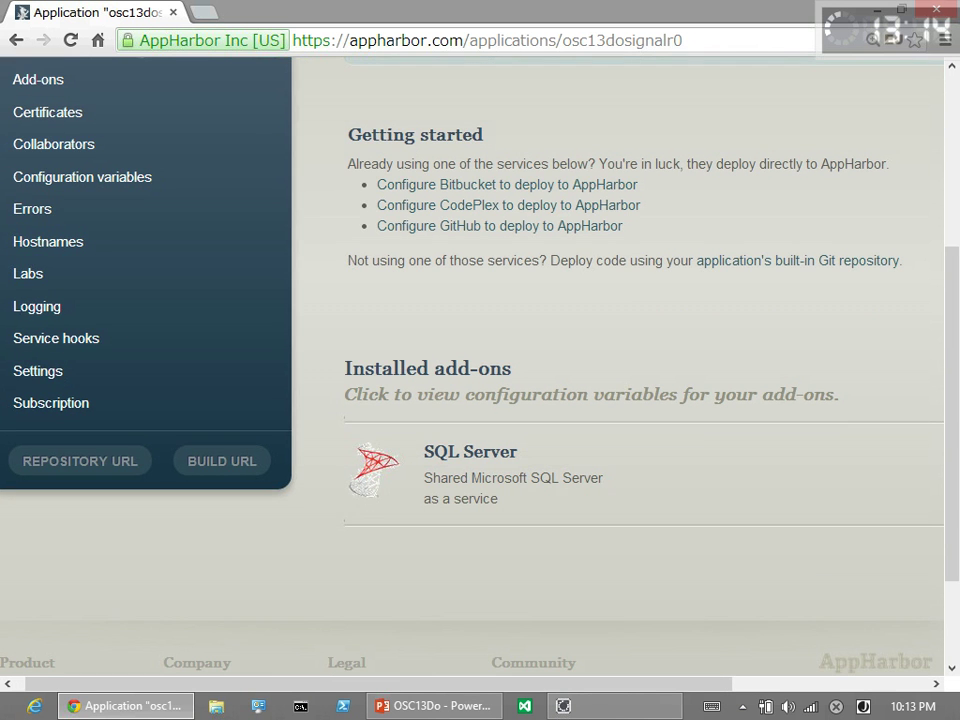
left_click(481, 463)
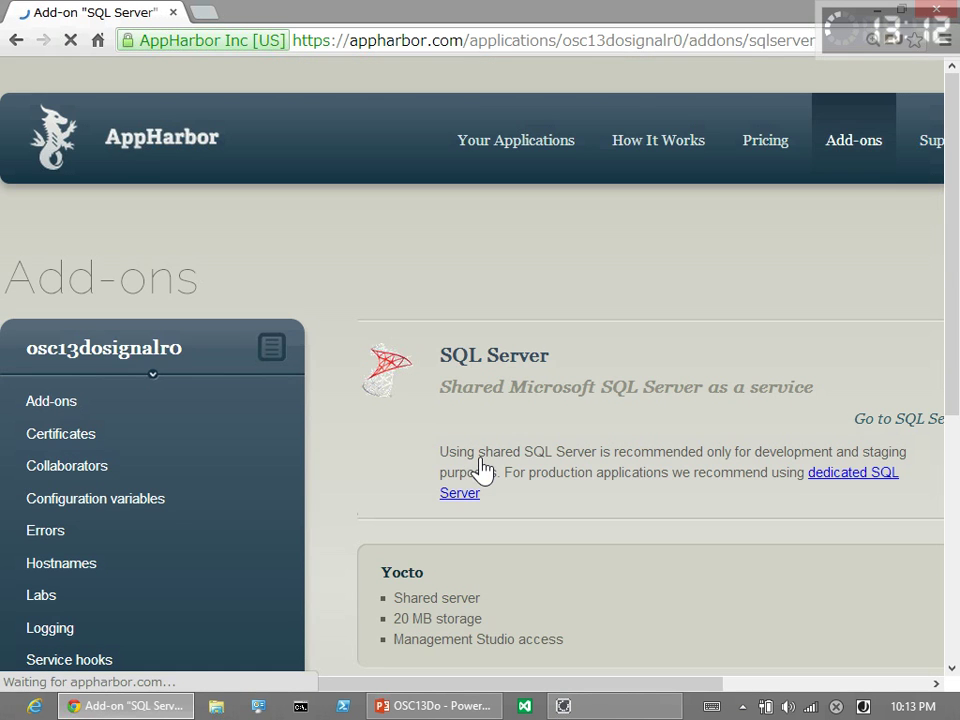
scroll(574, 484, "right", 3)
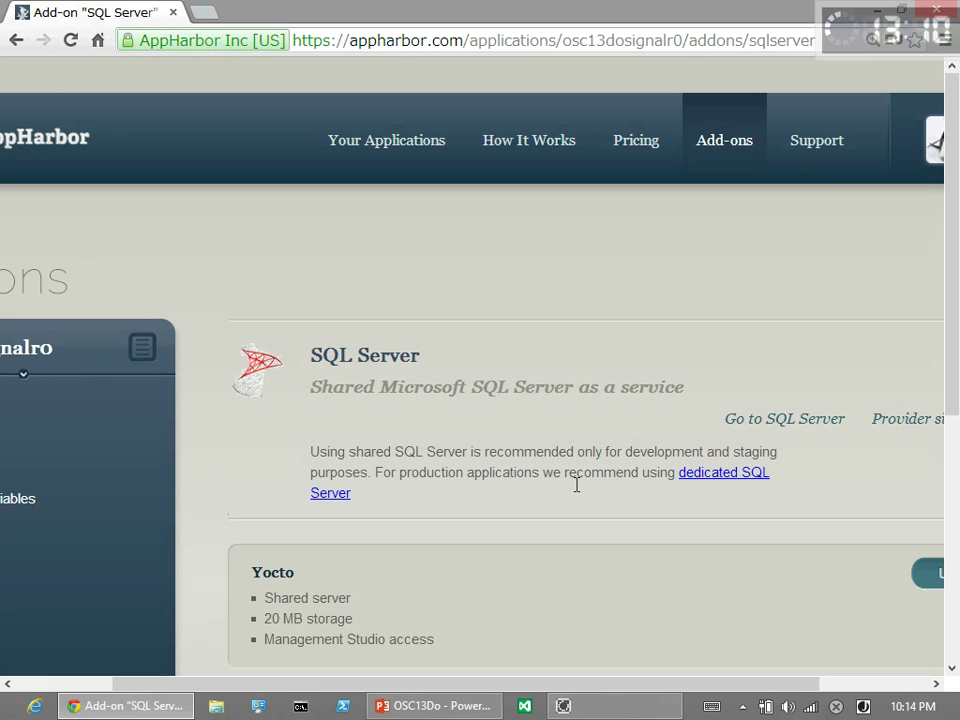
left_click(803, 424)
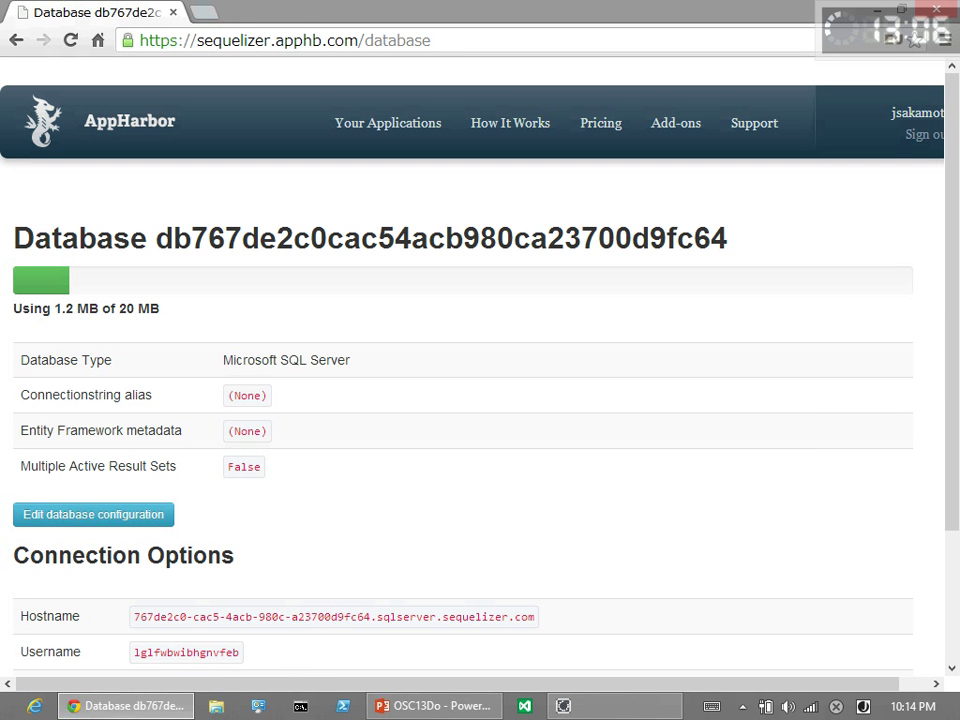
Edit the database configuration: set the alias to QuizWebAppDb and enable Multiple Active Result Sets (MARS)
left_click(140, 514)
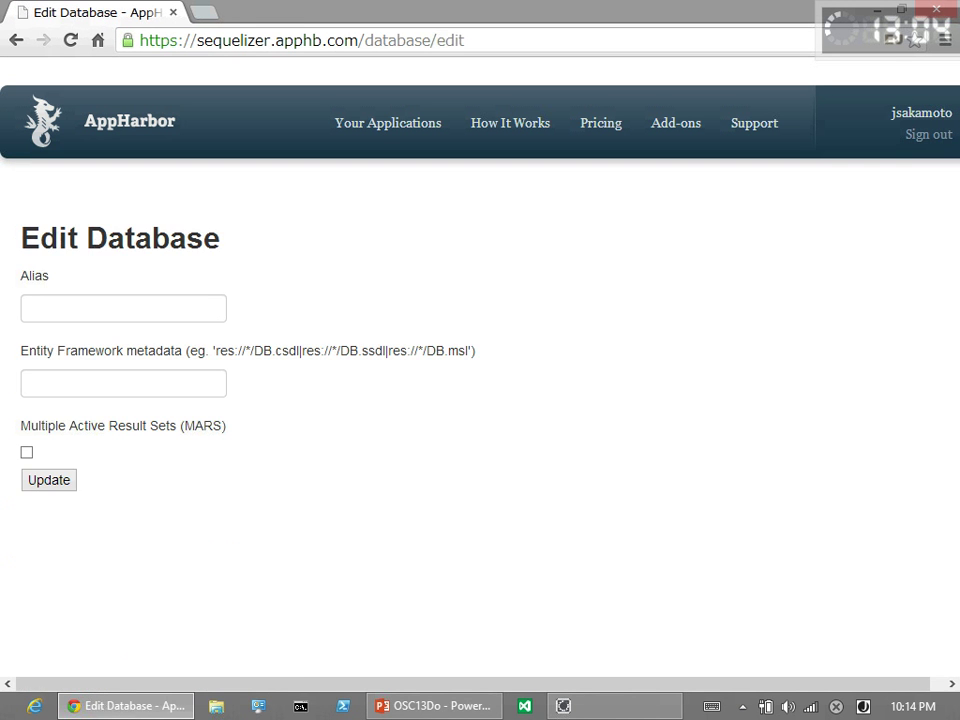
left_click(45, 314)
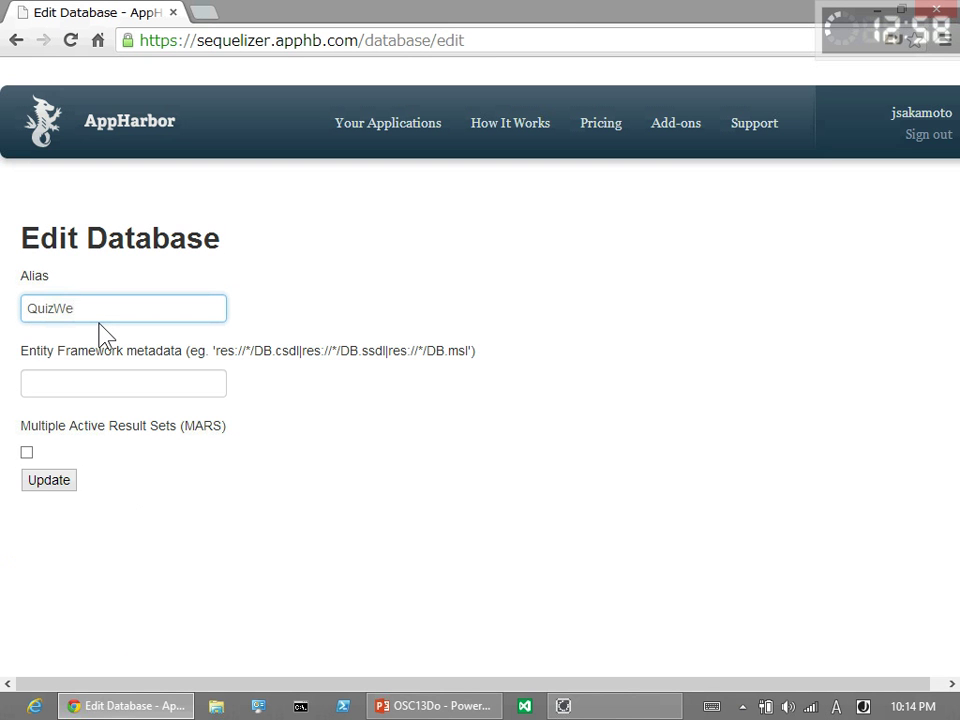
type("WebAppDb")
left_click(114, 378)
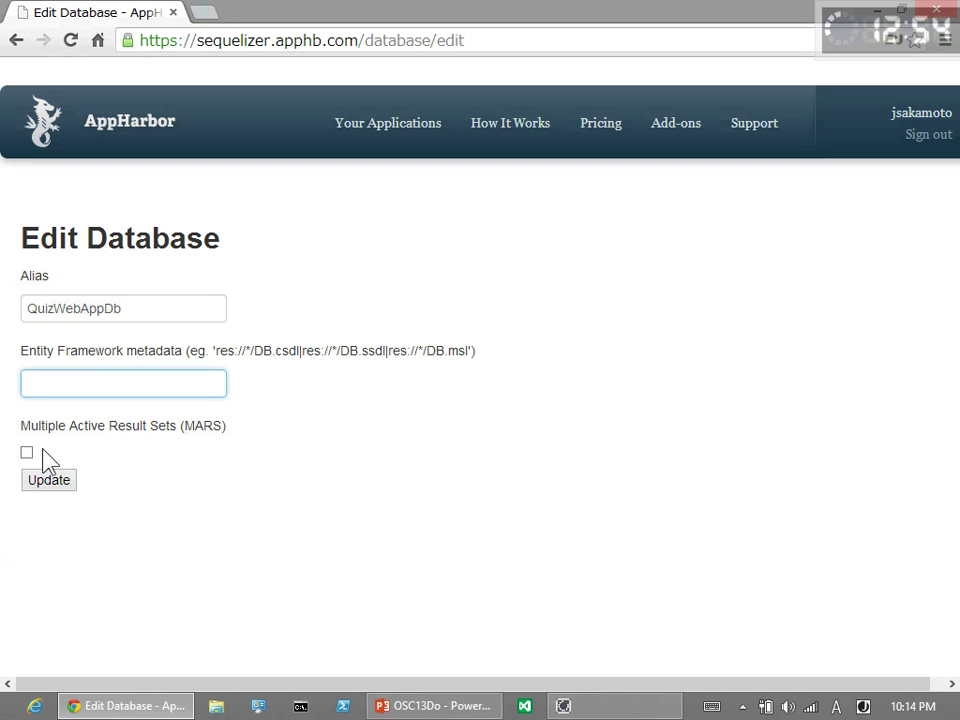
left_click(47, 433)
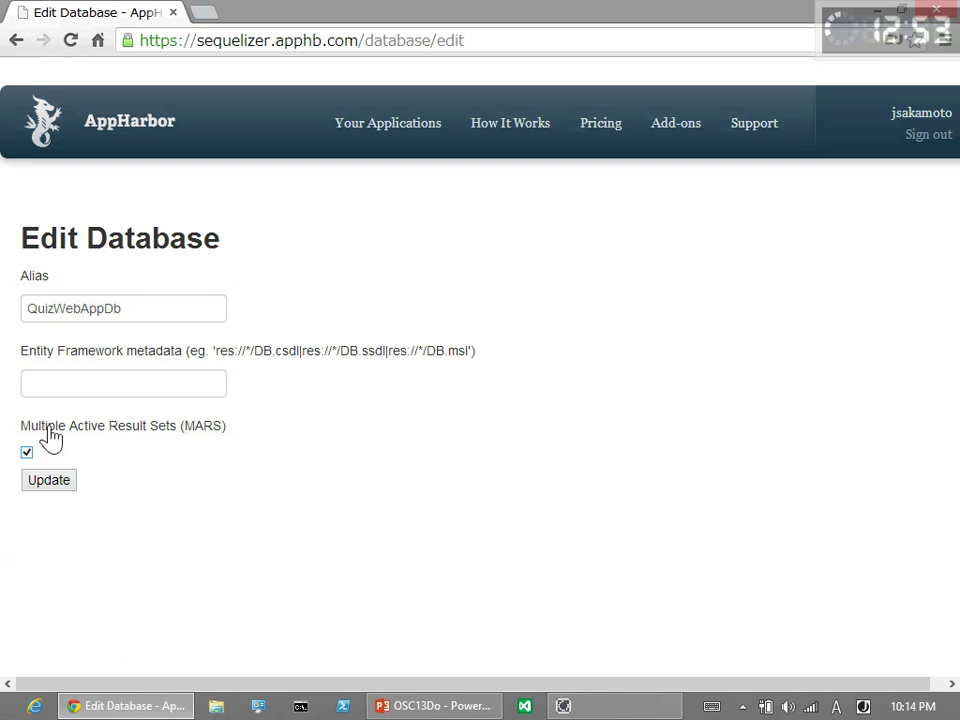
Open GitHub in a new browser tab from the saved code bookmarks
left_click(200, 12)
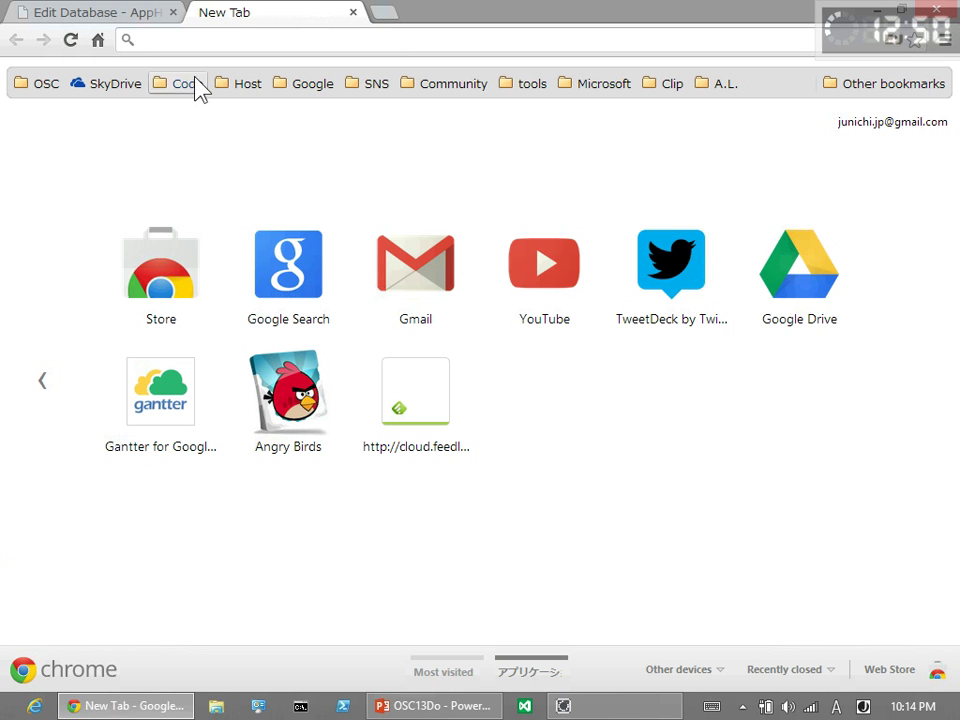
left_click(190, 84)
left_click(199, 130)
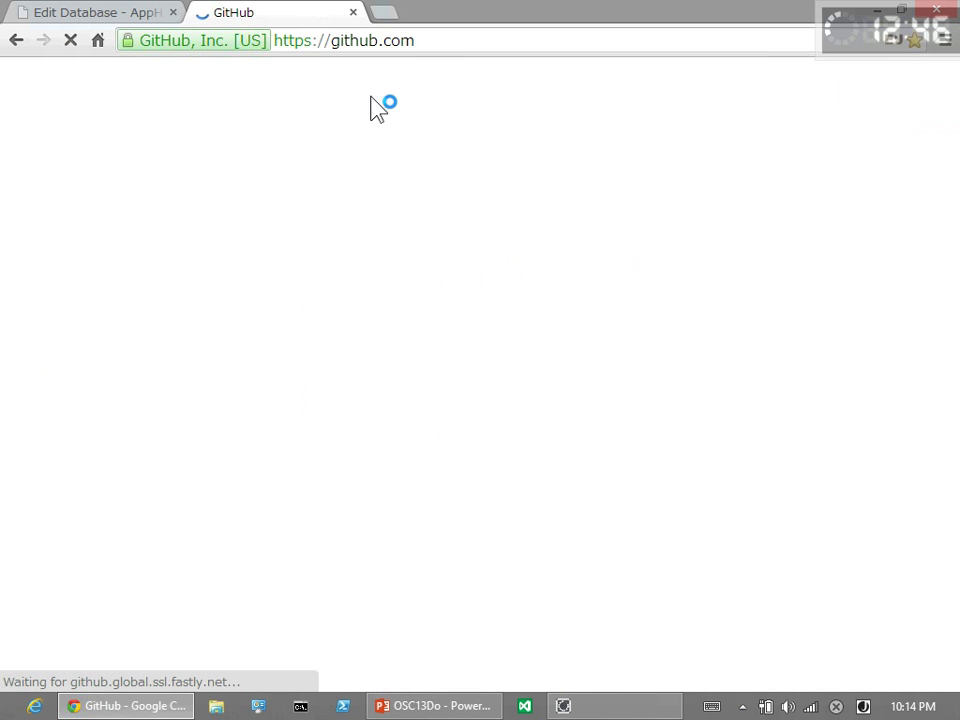
Open the project folder Projects\OSC\QuizAspNet\QuizWebApp in File Explorer
right_click(222, 709)
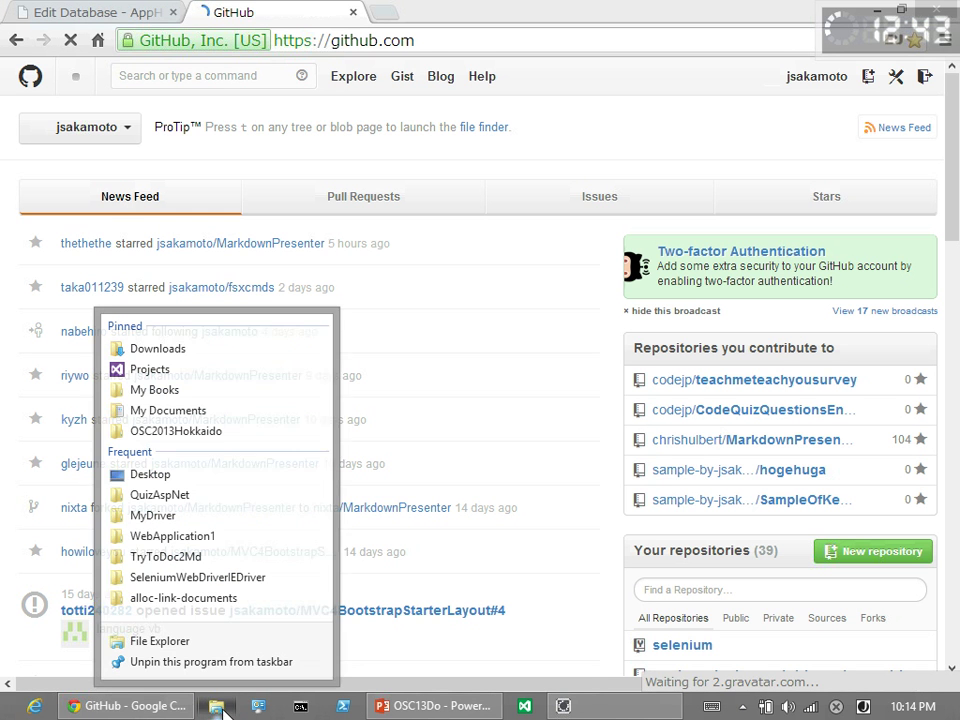
left_click(189, 366)
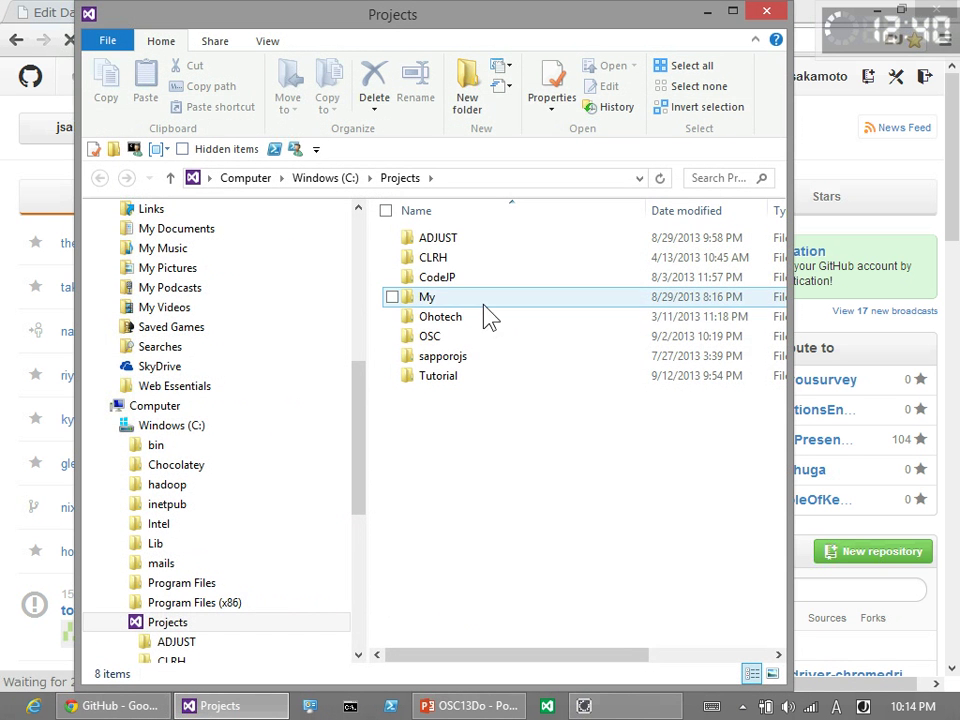
double_click(475, 340)
double_click(459, 240)
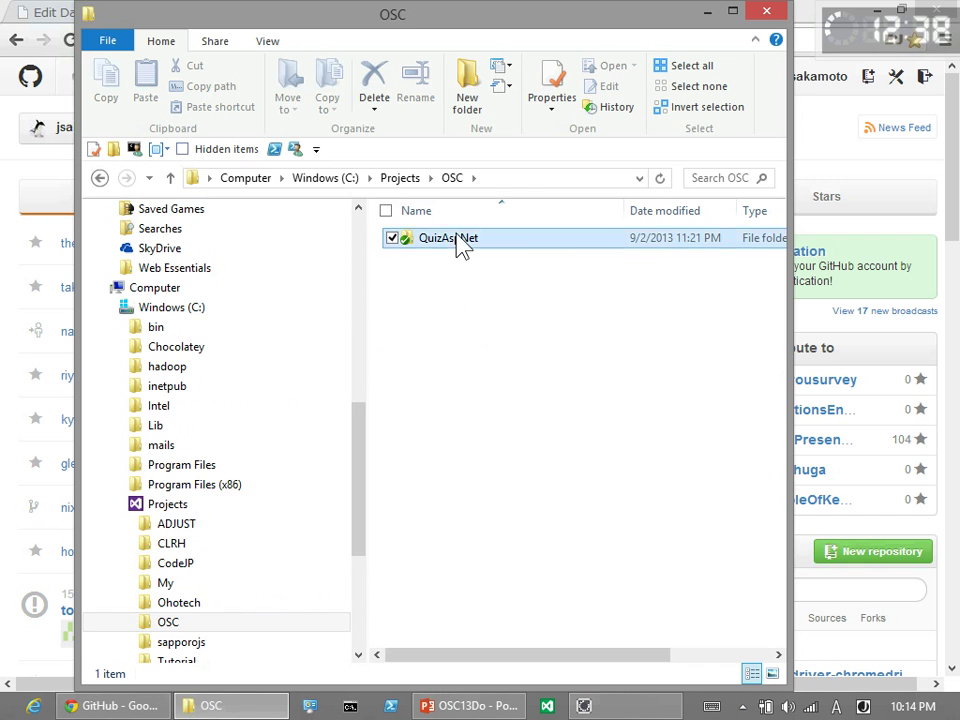
double_click(462, 279)
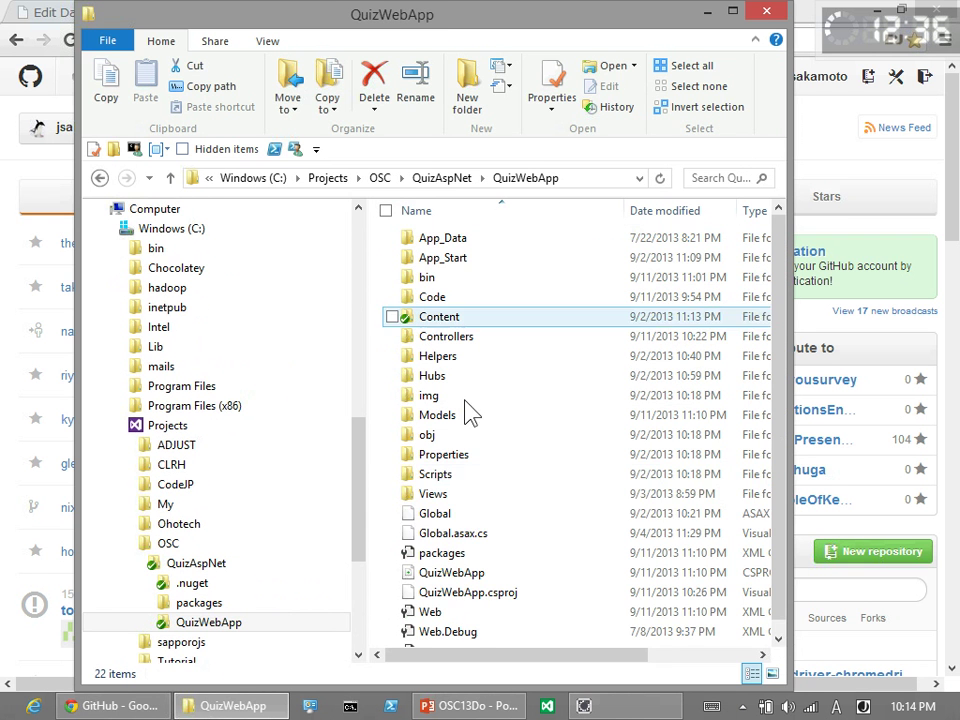
Open the project's Web configuration file in Visual Studio Express 2012 for Web
scroll(487, 514, "down", 1)
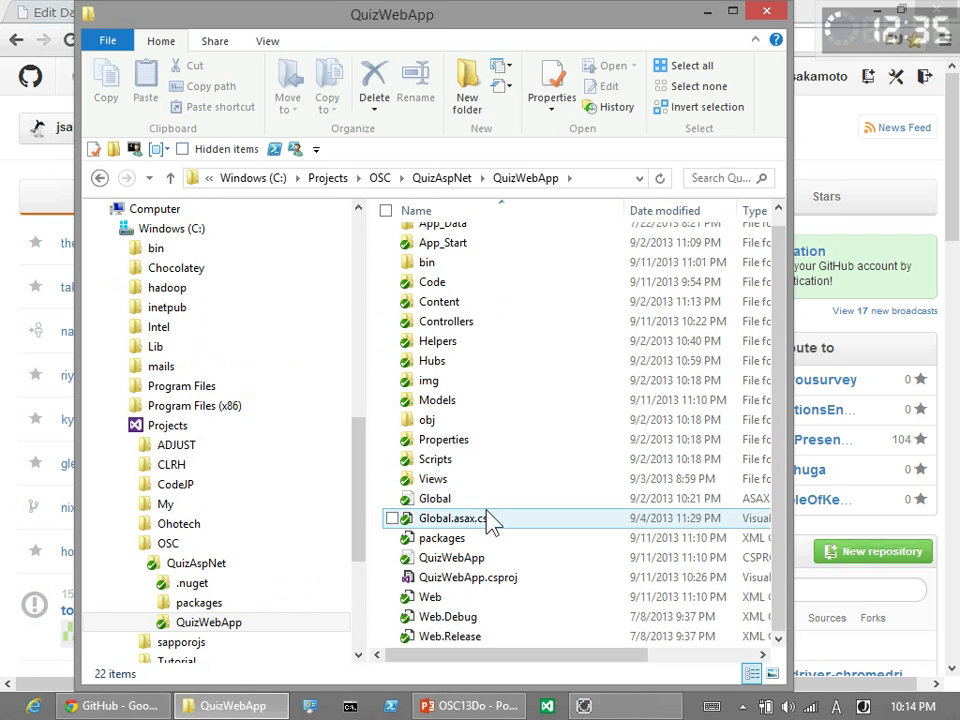
right_click(468, 596)
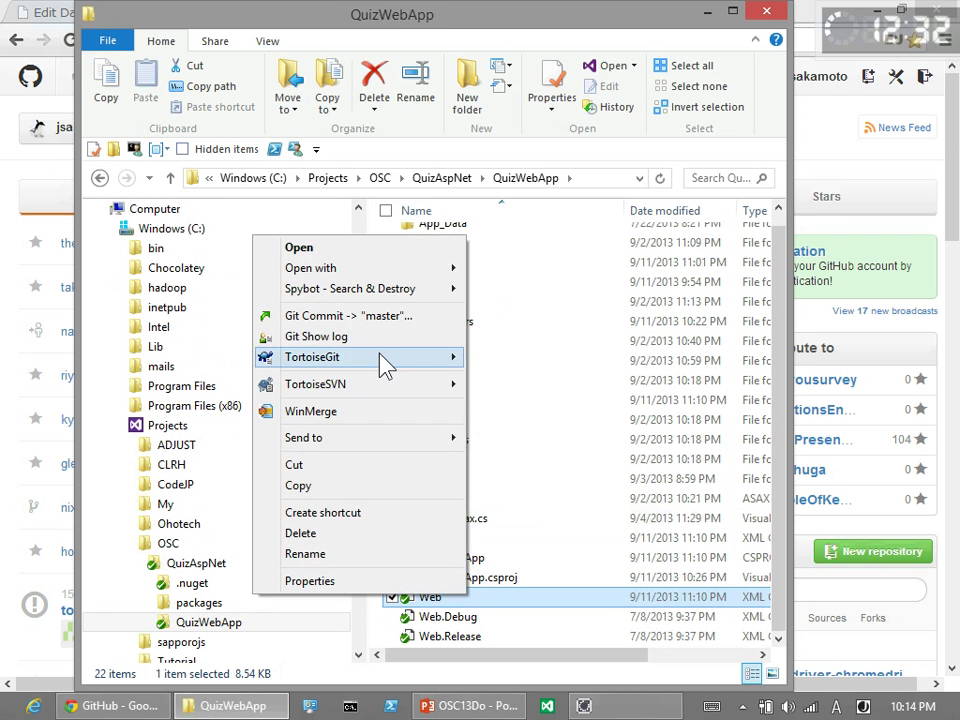
mouse_move(381, 362)
mouse_move(385, 268)
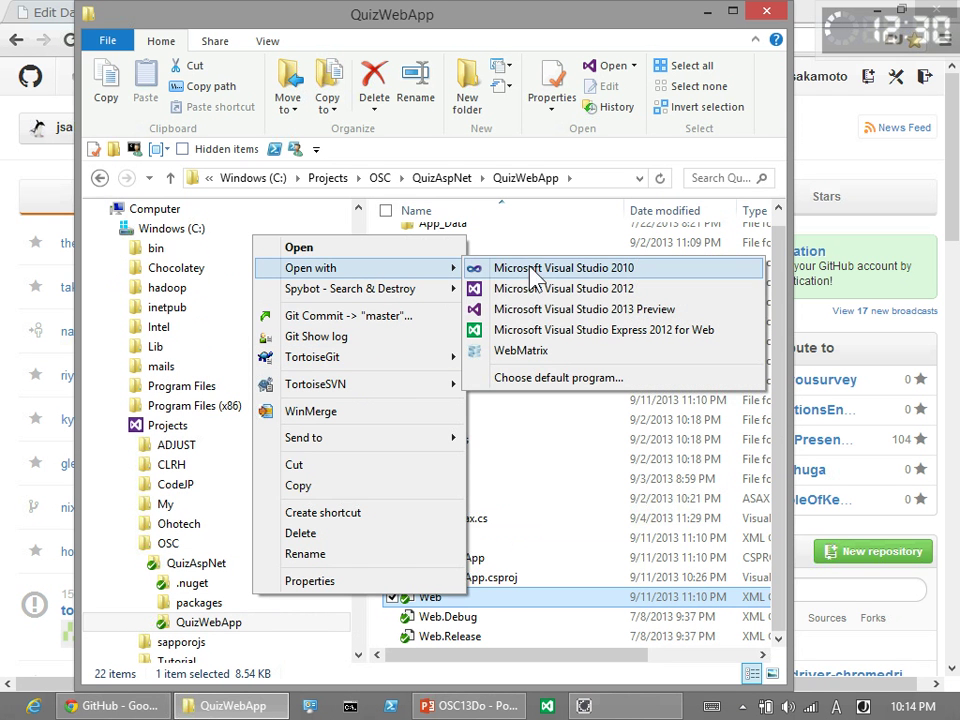
left_click(540, 330)
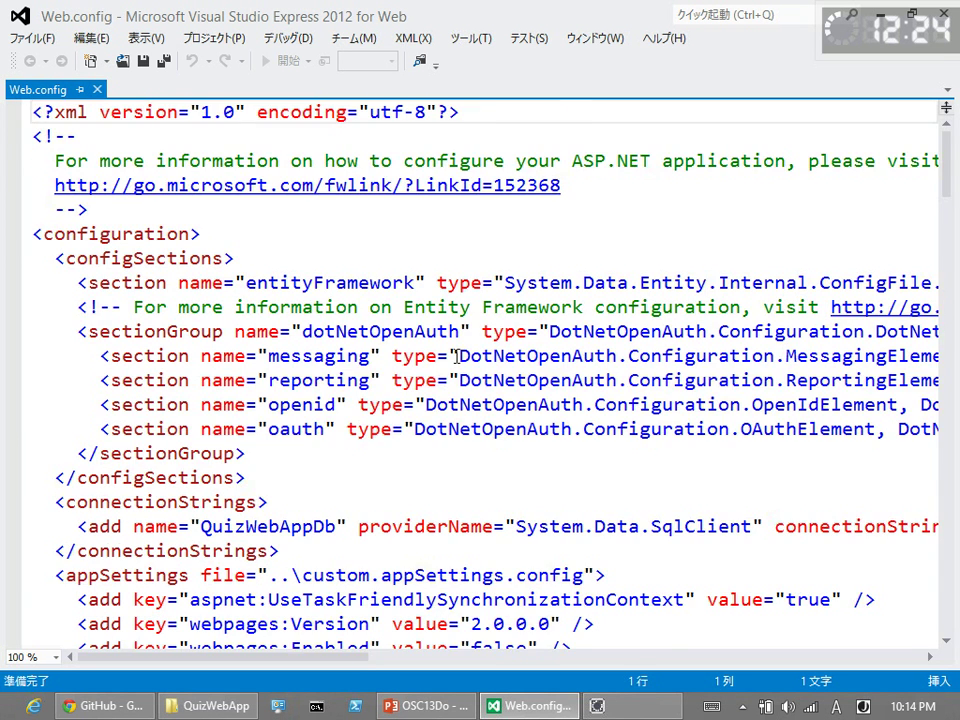
Copy the connection string name QuizWebAppDb from the connectionStrings section of Web.config
scroll(456, 355, "down", 1)
scroll(456, 355, "down", 1)
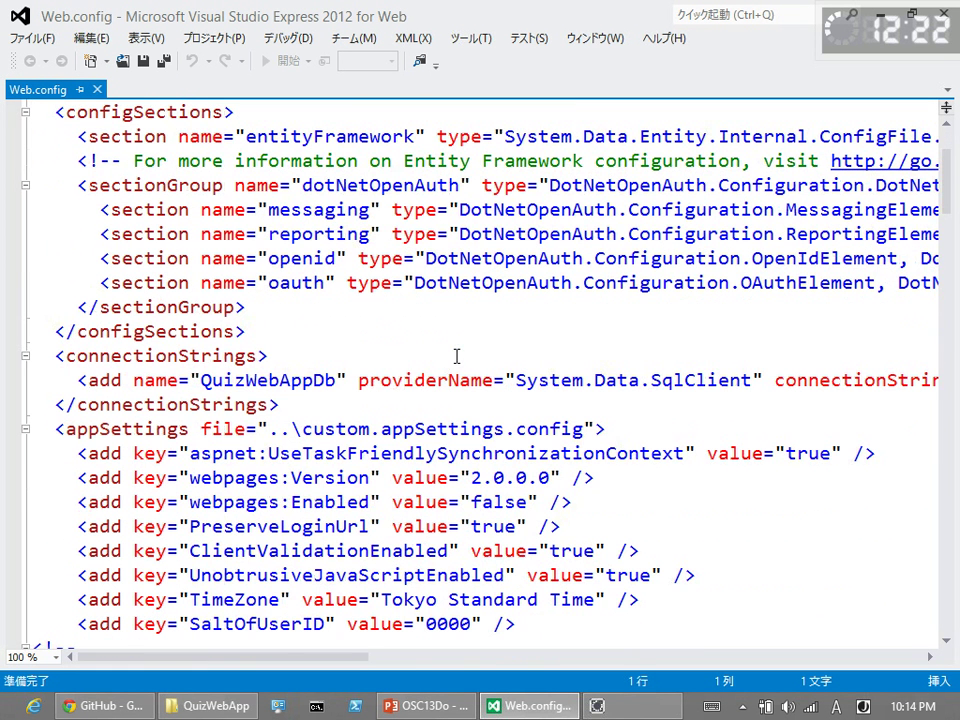
double_click(280, 378)
key("ctrl+c")
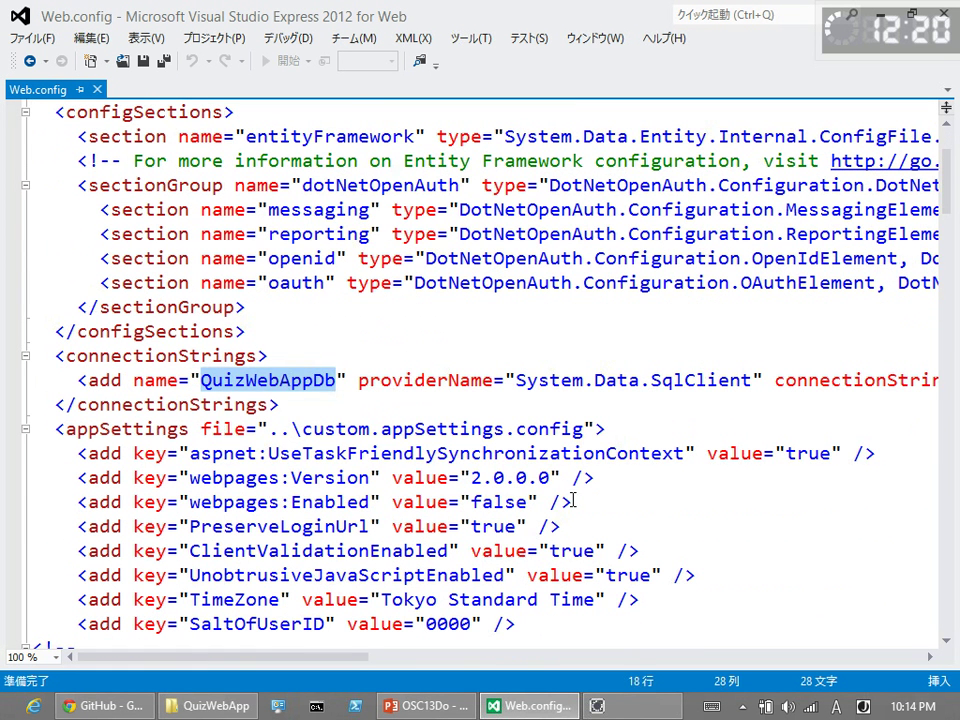
Return to the AppHarbor database edit page in Chrome, paste QuizWebAppDb as the alias and update the database
left_click(100, 706)
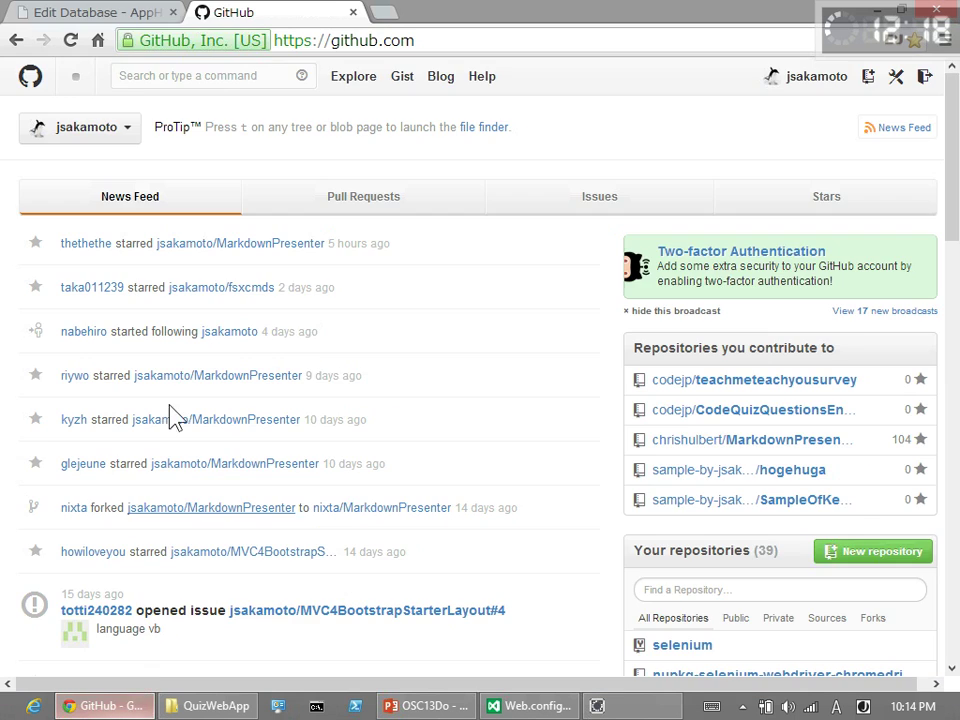
left_click(120, 14)
left_click_drag(129, 306, 5, 316)
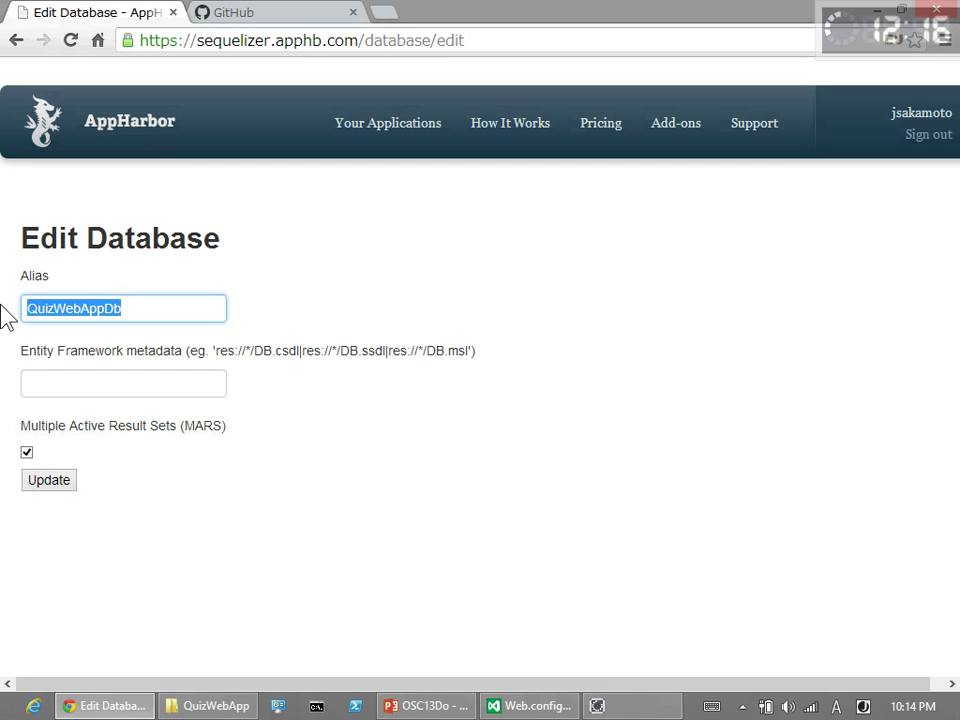
key("ctrl+v")
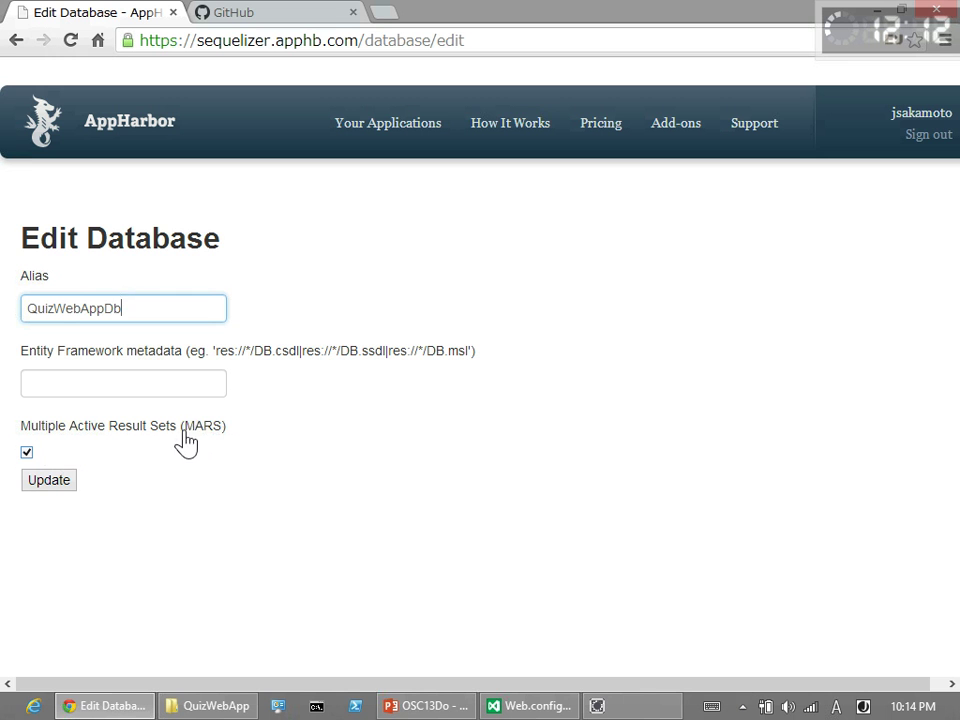
left_click(58, 481)
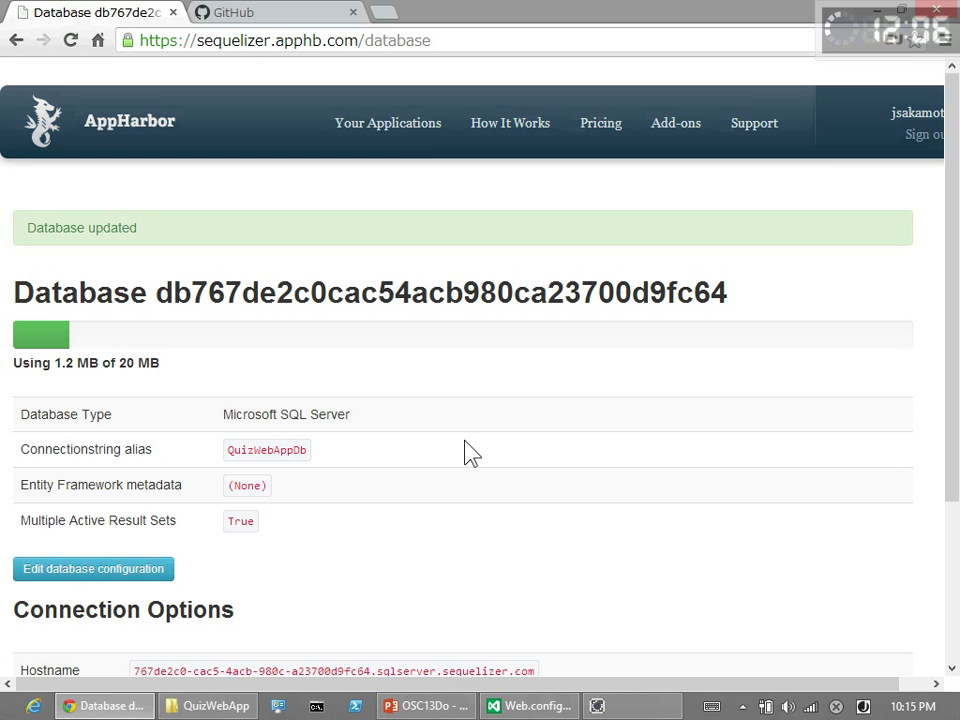
Open the osc13dosignalr0 application page from the list of AppHarbor applications
left_click(418, 128)
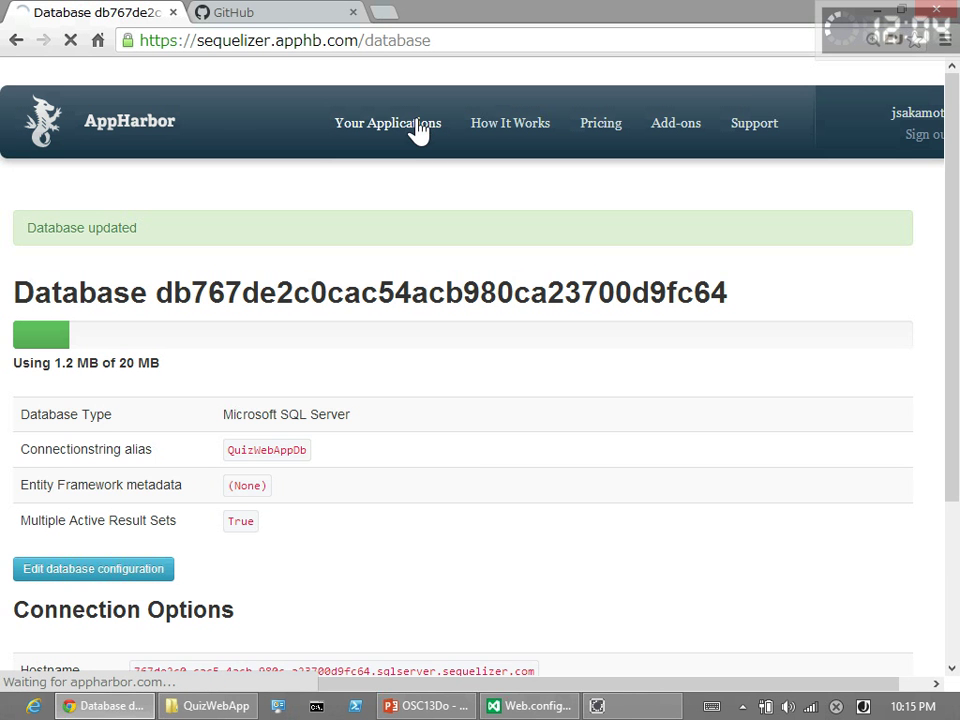
scroll(193, 320, "down", 8)
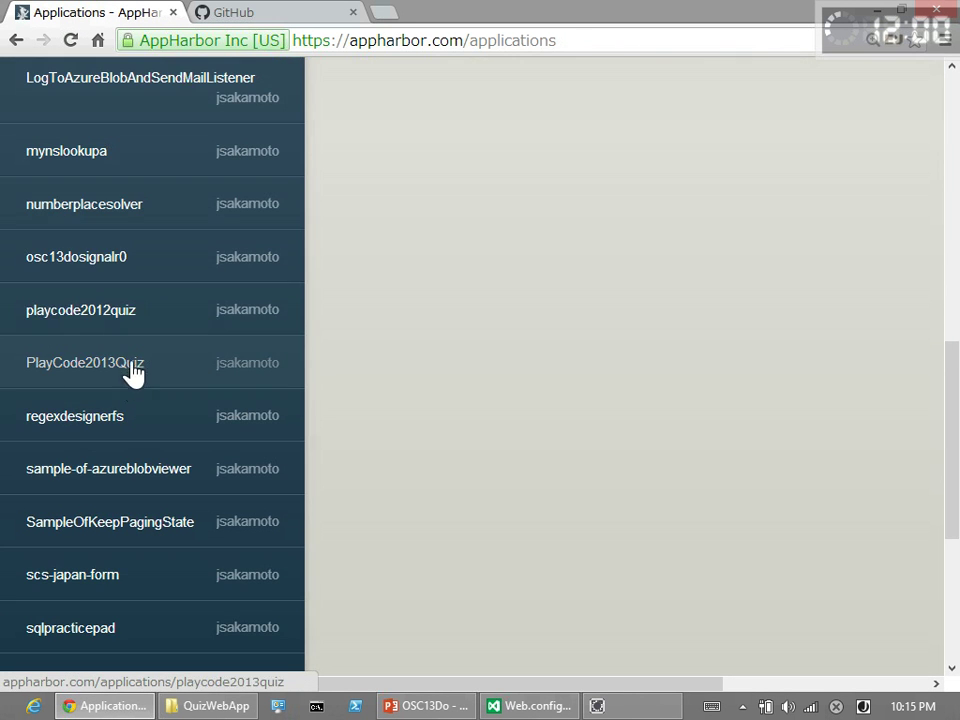
left_click(101, 265)
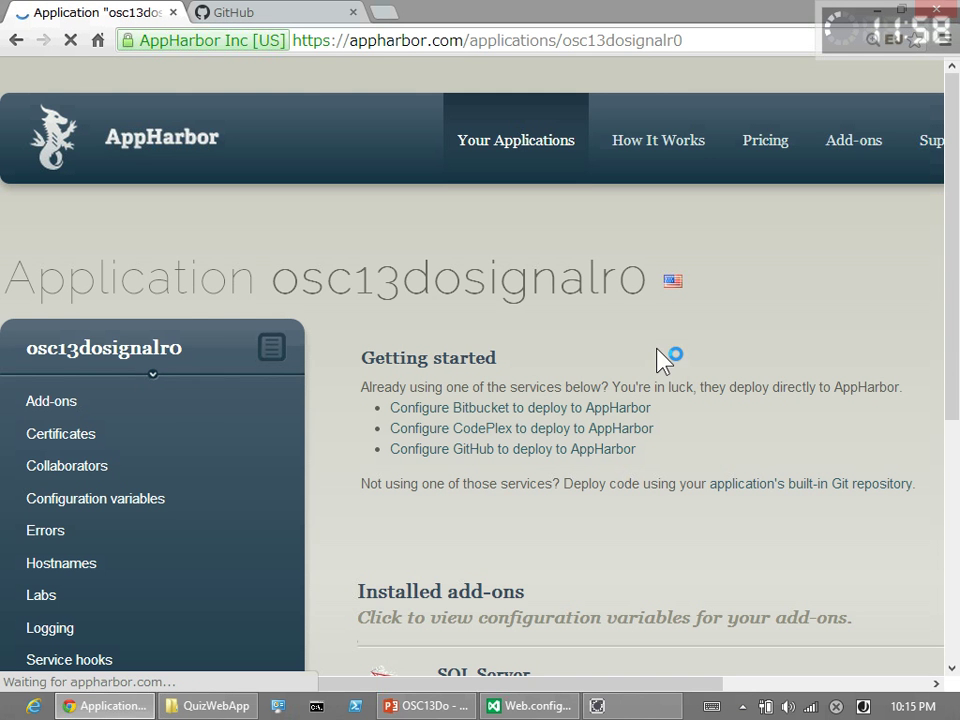
Copy the Git repository URL of the osc13dosignalr0 application to the clipboard
scroll(735, 356, "down", 3)
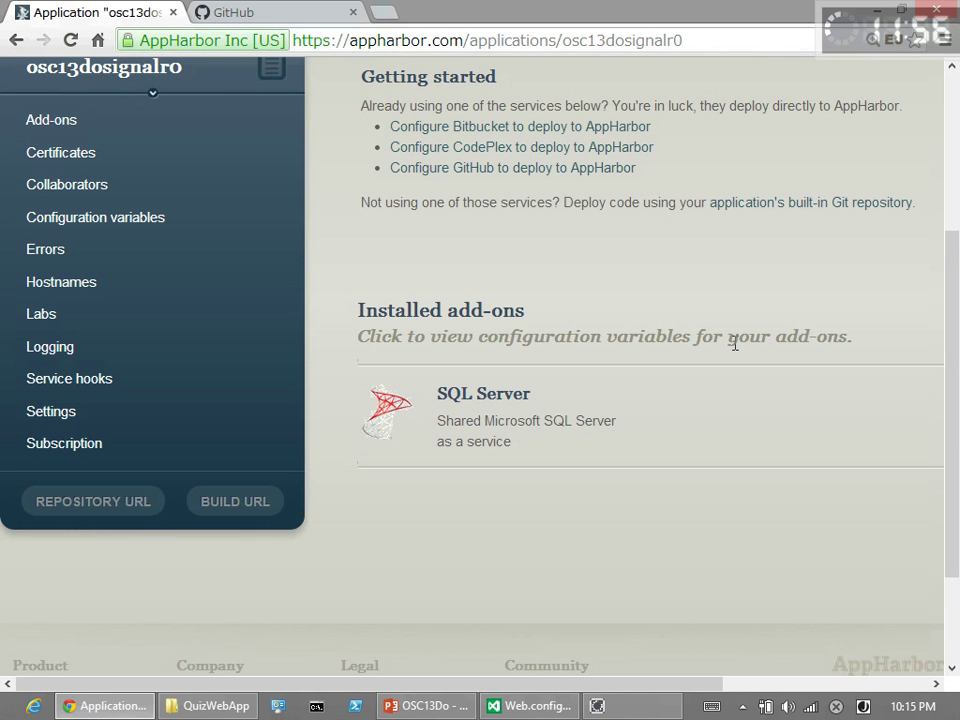
scroll(737, 350, "up", 1)
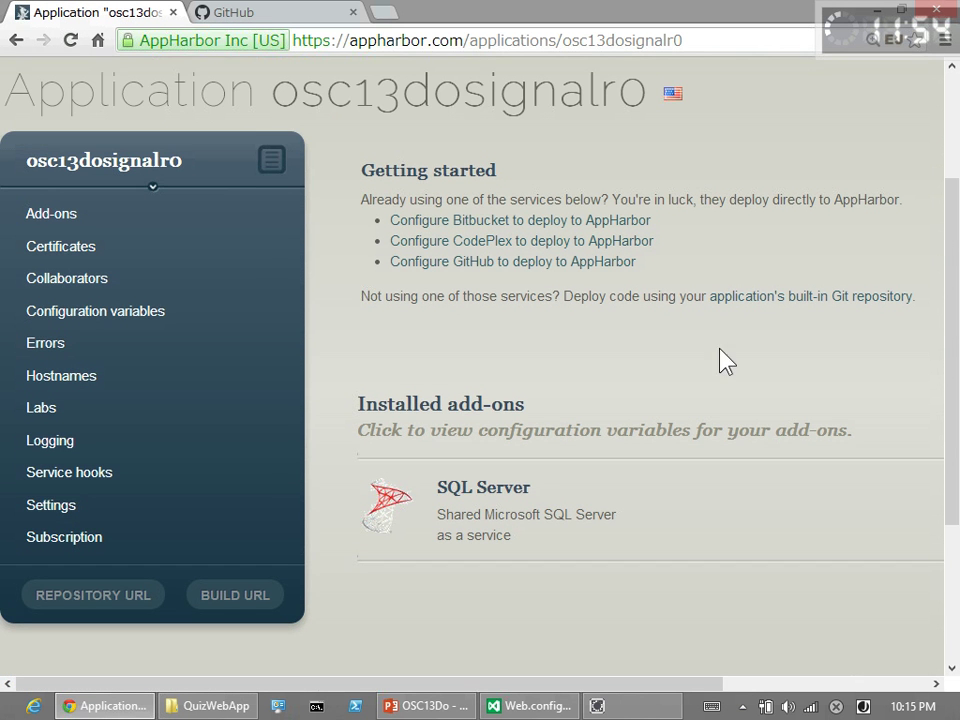
scroll(441, 365, "down", 1)
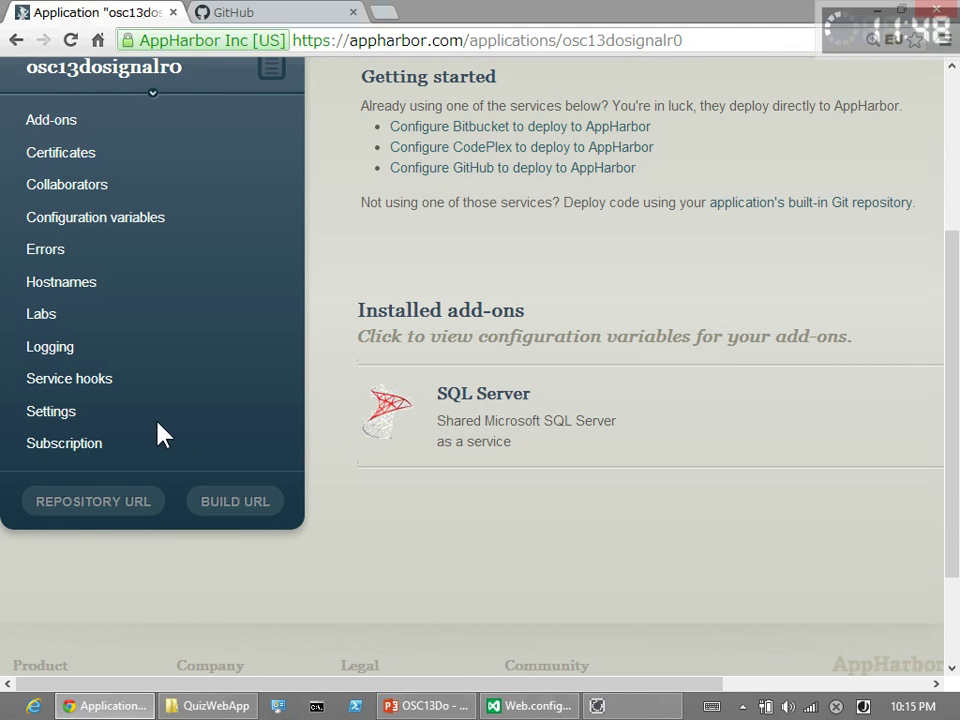
left_click(68, 505)
scroll(420, 520, "up", 1)
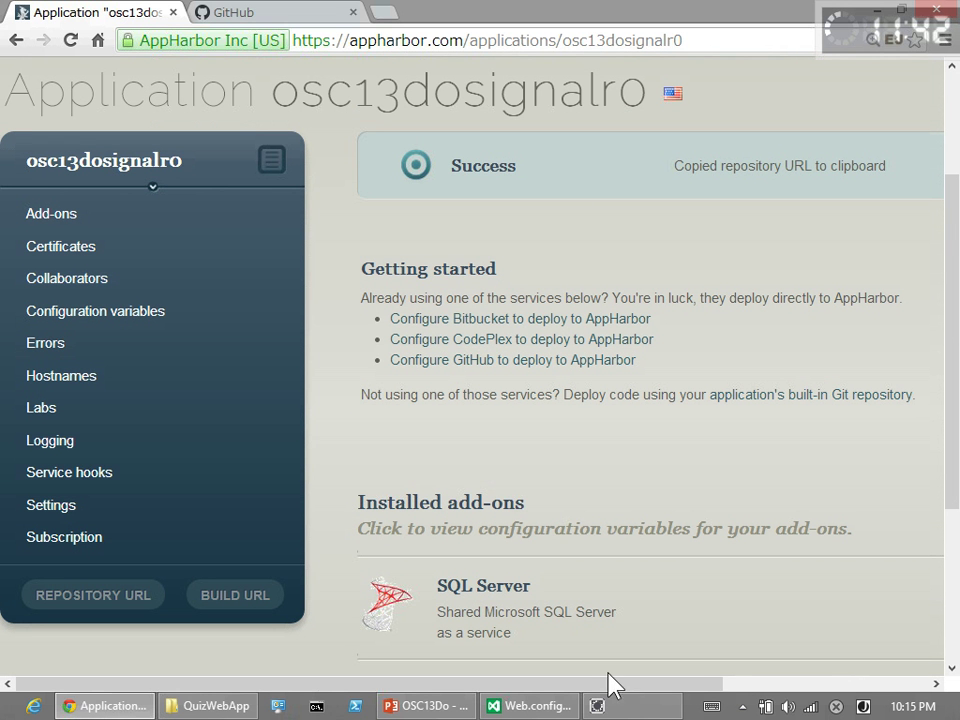
Switch to File Explorer and open the TortoiseGit Push dialog for the QuizAspNet folder
left_click(240, 707)
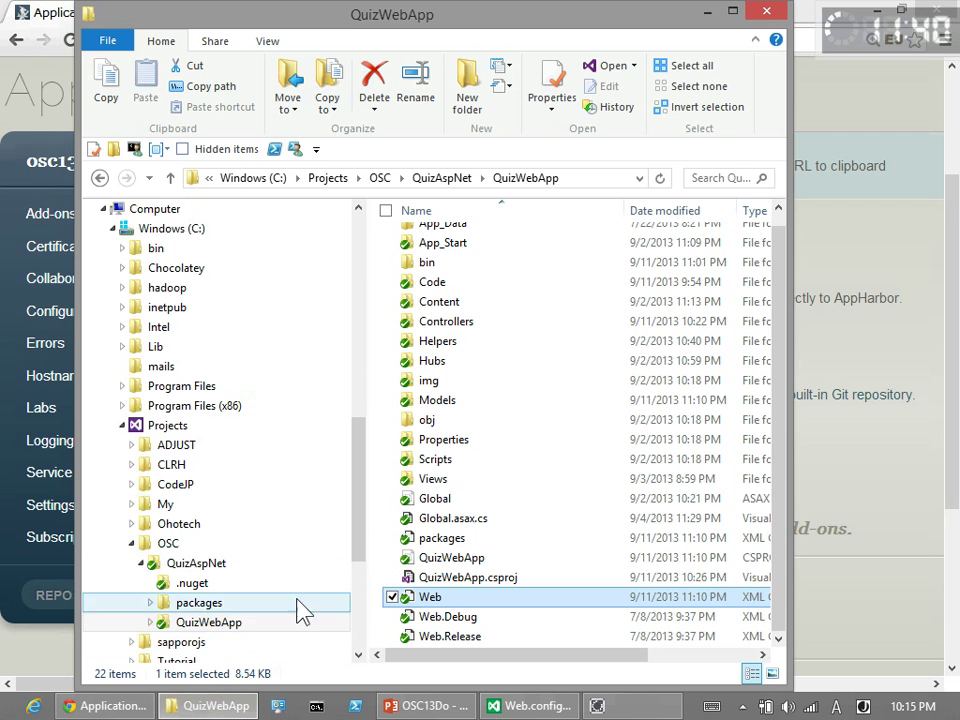
left_click_drag(360, 553, 356, 583)
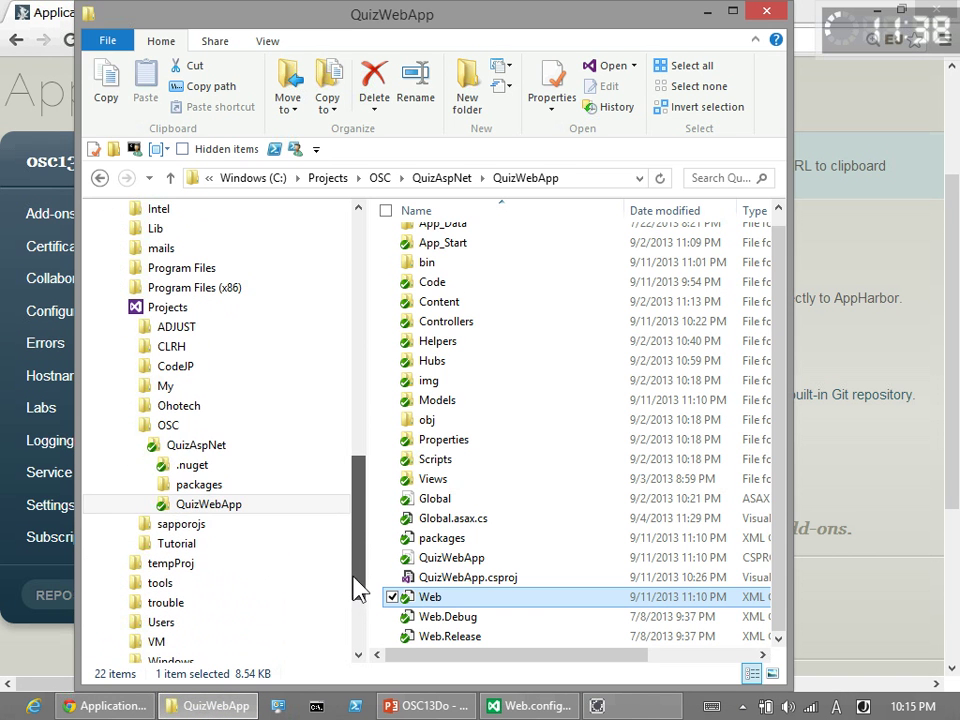
left_click(205, 450)
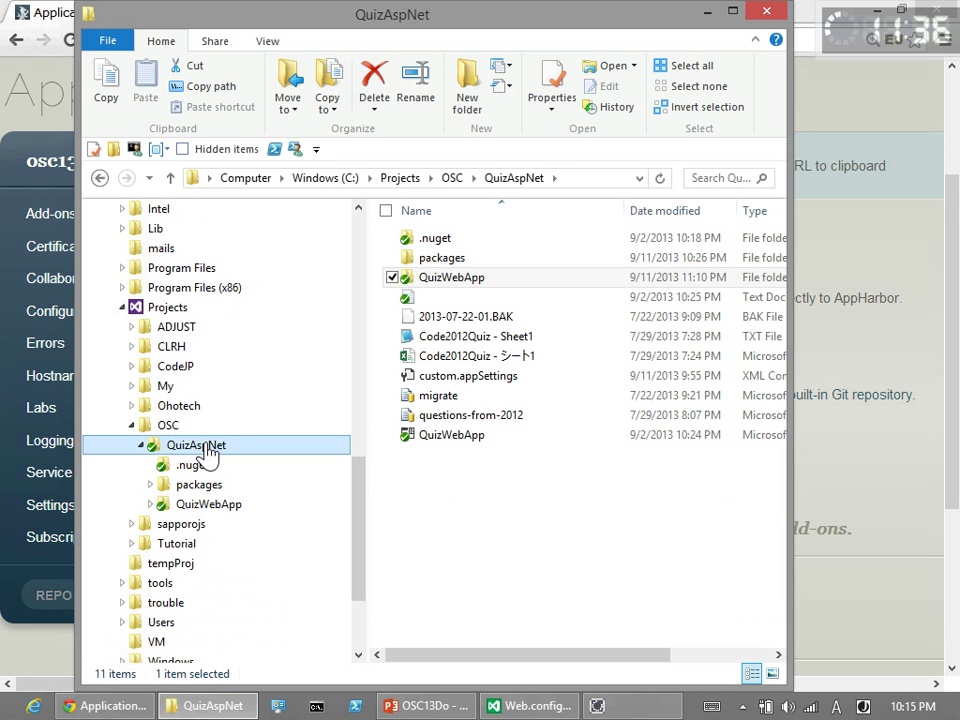
right_click(207, 452)
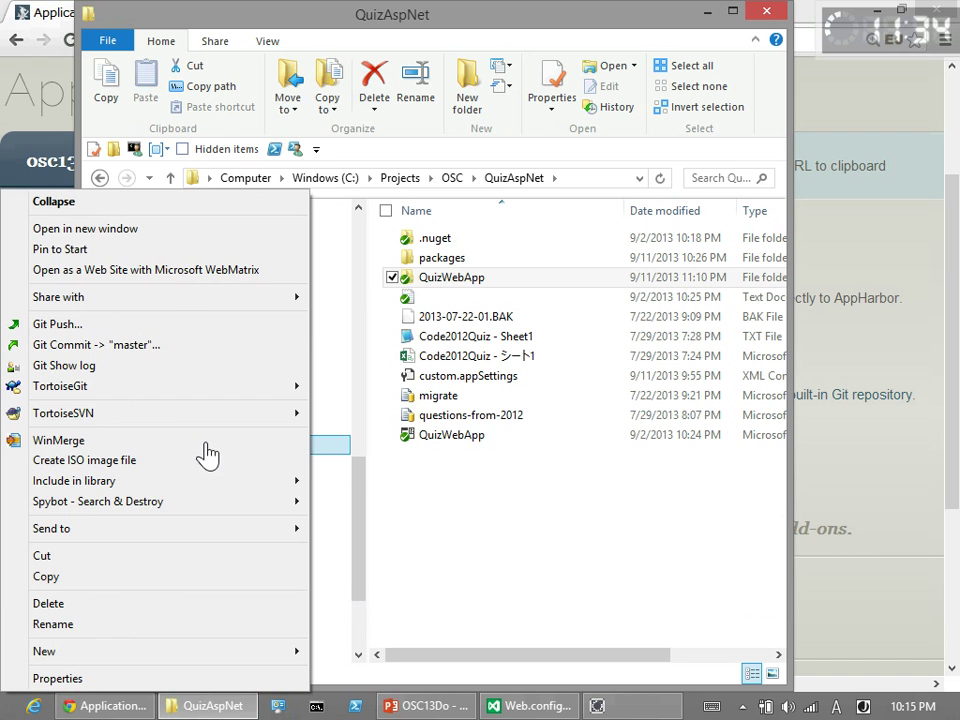
left_click(168, 325)
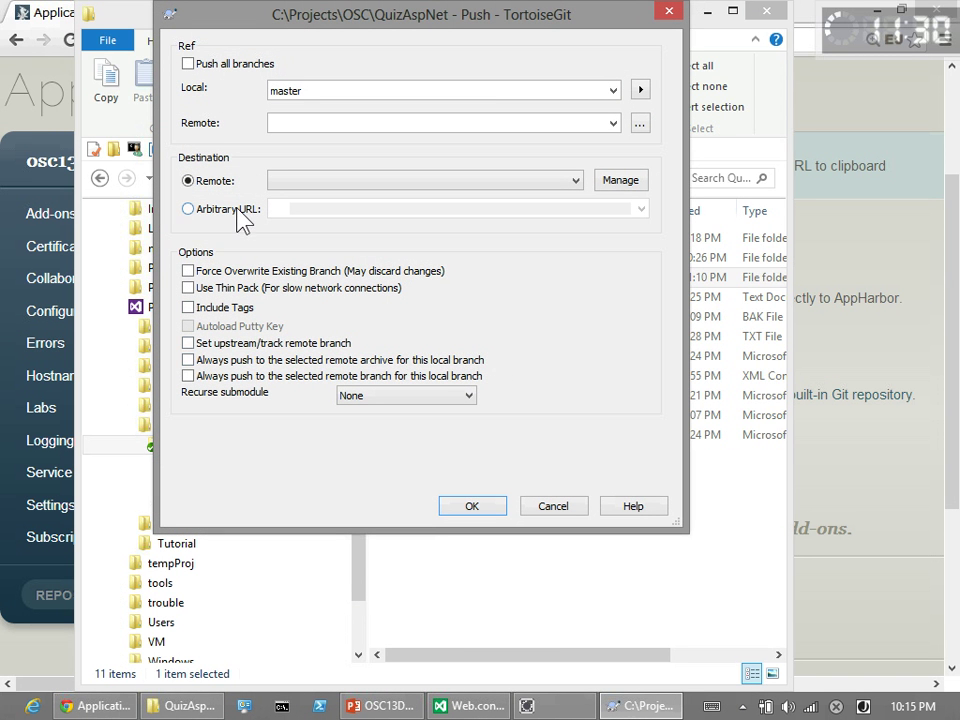
Set the push destination to the copied AppHarbor repository as an arbitrary URL and start pushing the local master branch
left_click(243, 210)
double_click(607, 210)
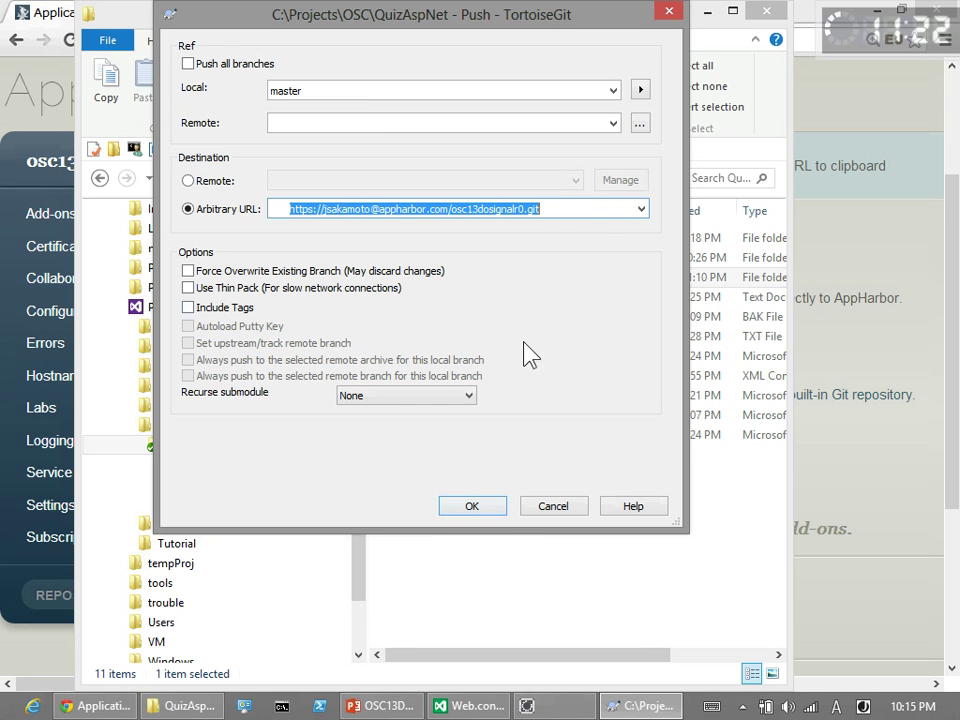
left_click(475, 507)
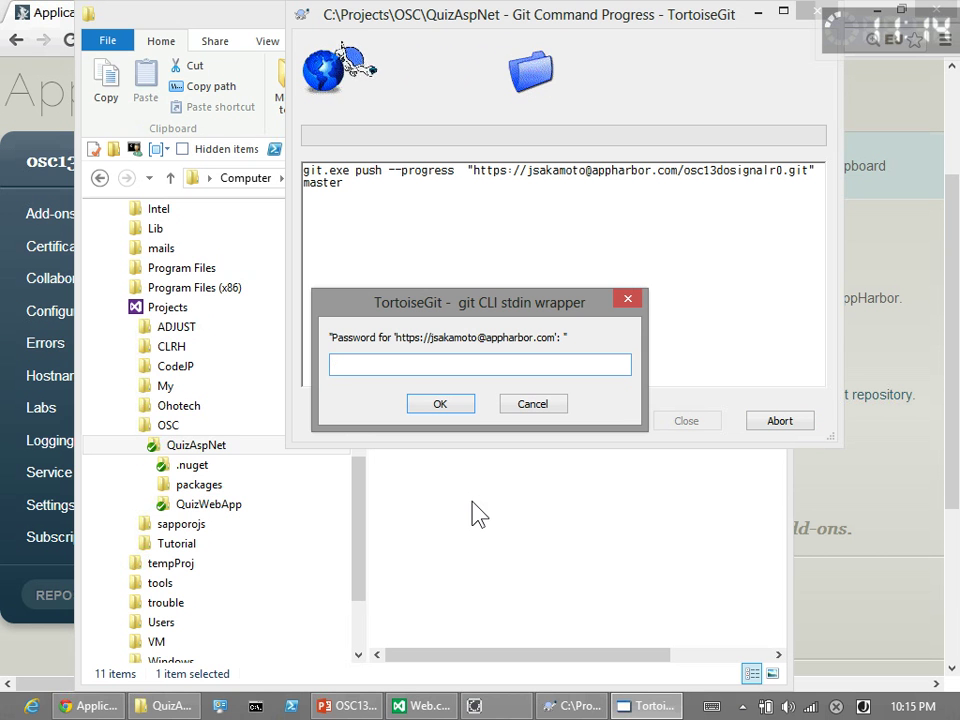
Enter the AppHarbor account password to authorize the push, let it run and close the Git progress window
type("•••")
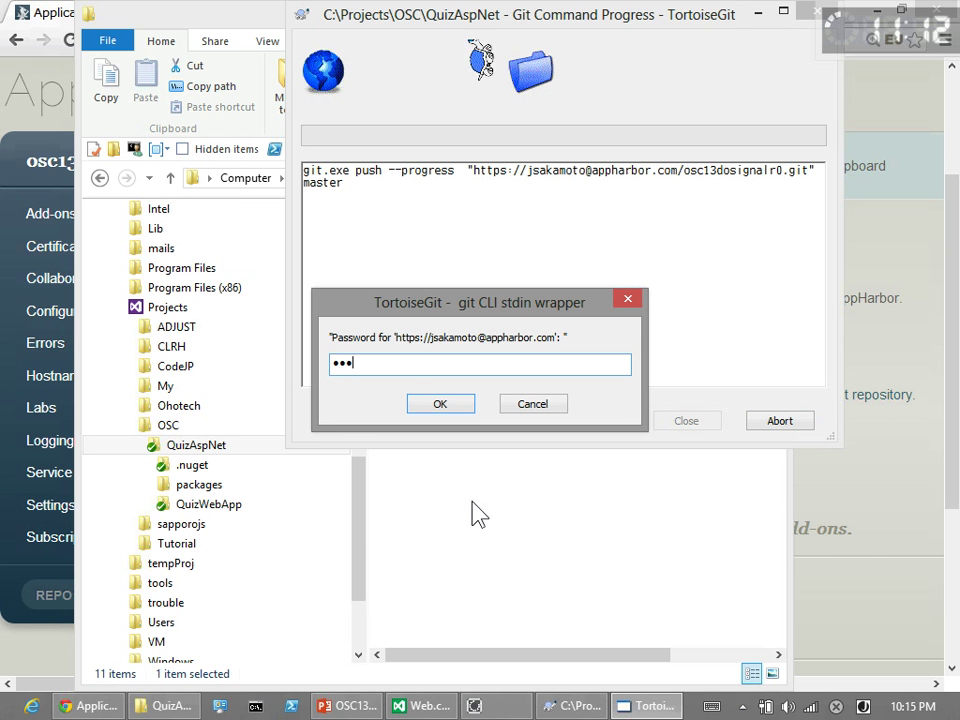
type("•")
key("BackSpace")
key("BackSpace")
key("BackSpace")
key("BackSpace")
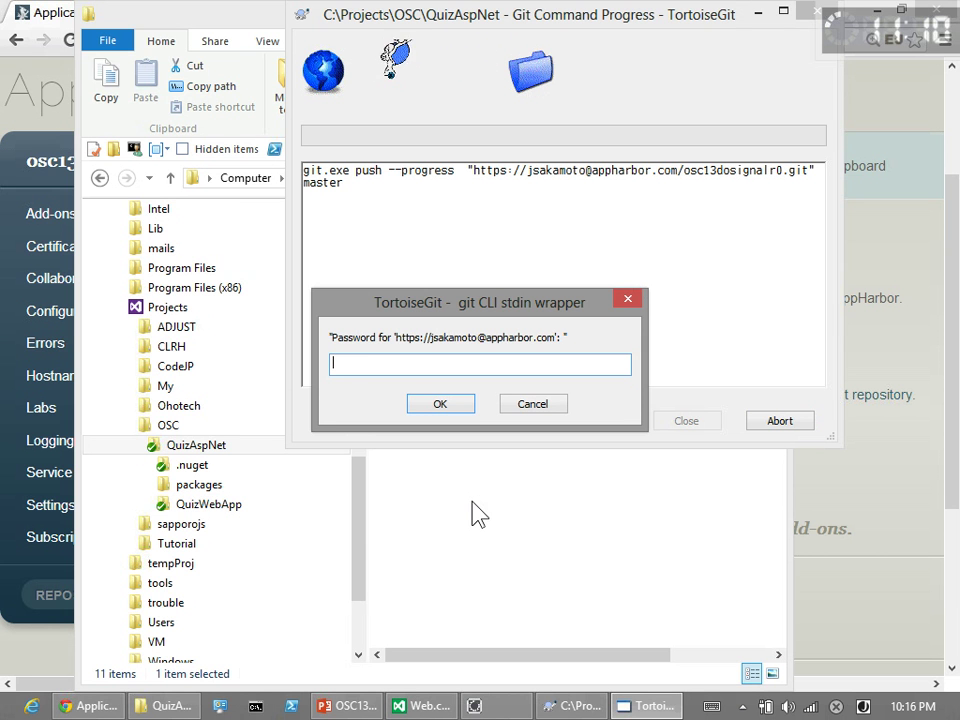
type("••••••")
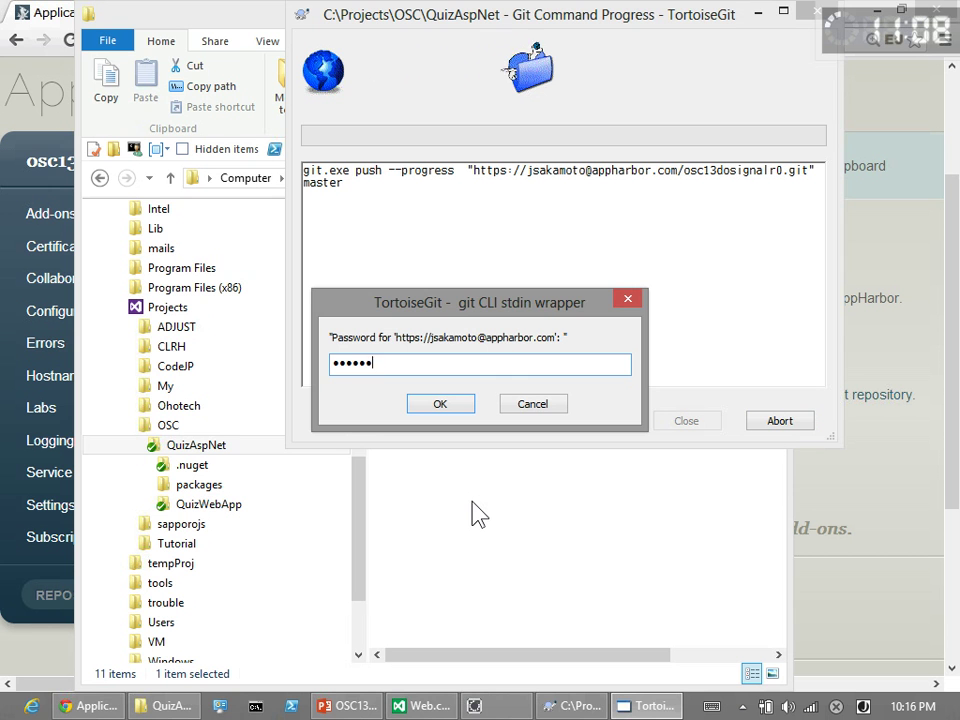
type("••••••")
key("Return")
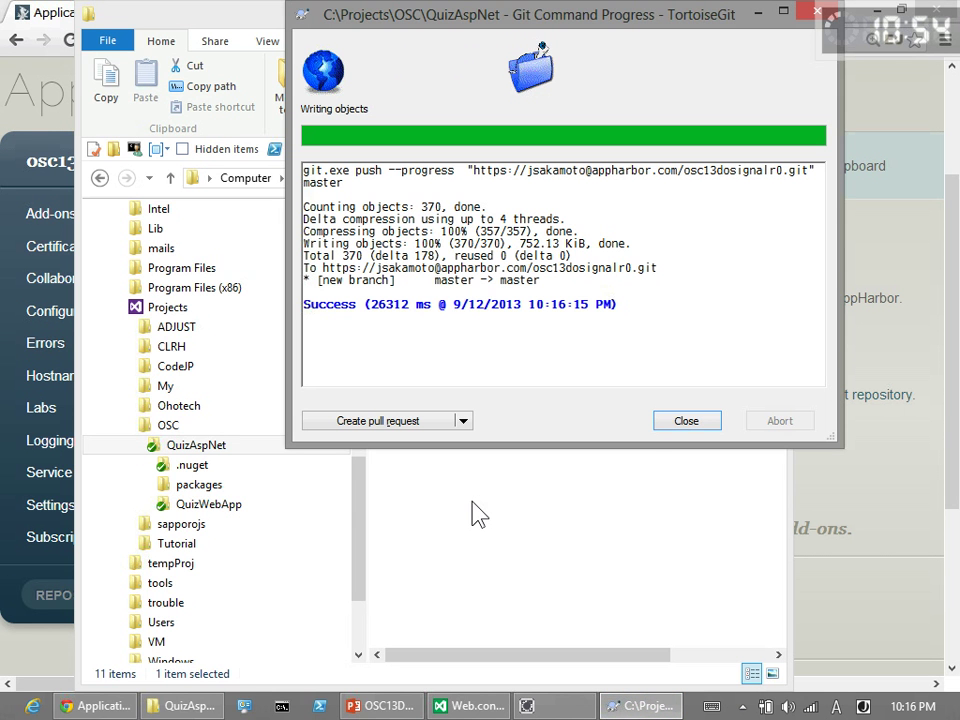
left_click(688, 421)
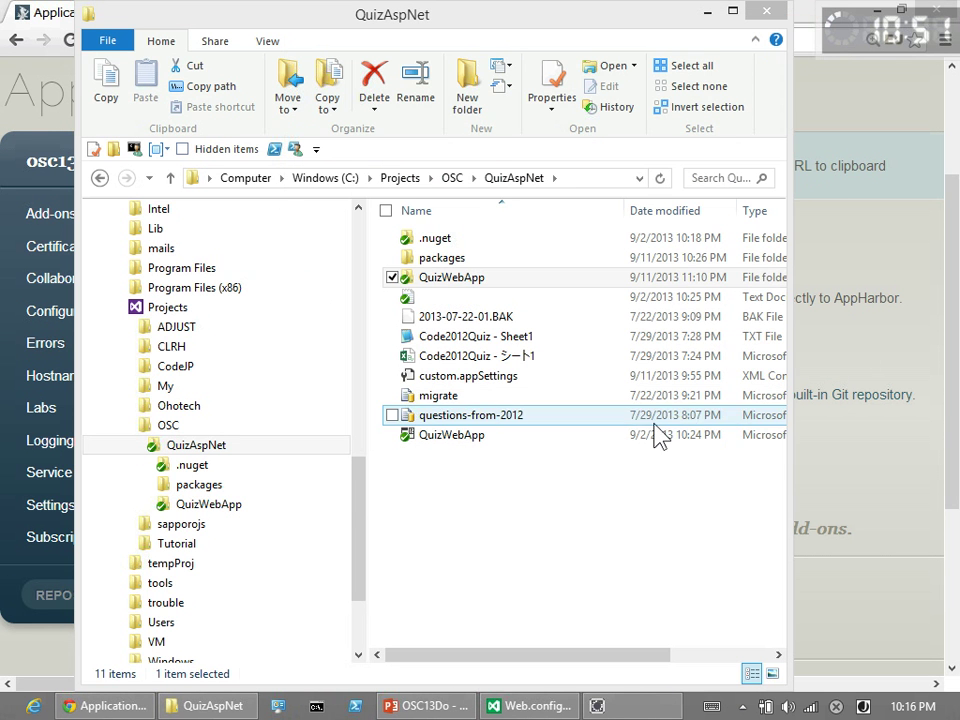
Return to AppHarbor in Chrome and reload the osc13dosignalr0 application page to check the build status
left_click(35, 645)
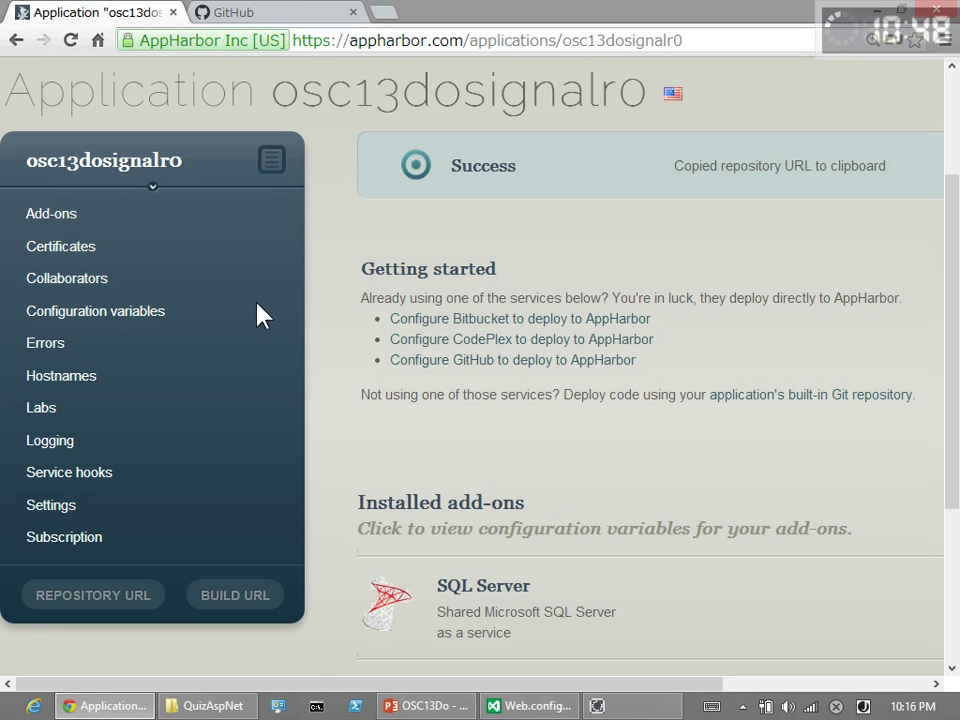
left_click(110, 170)
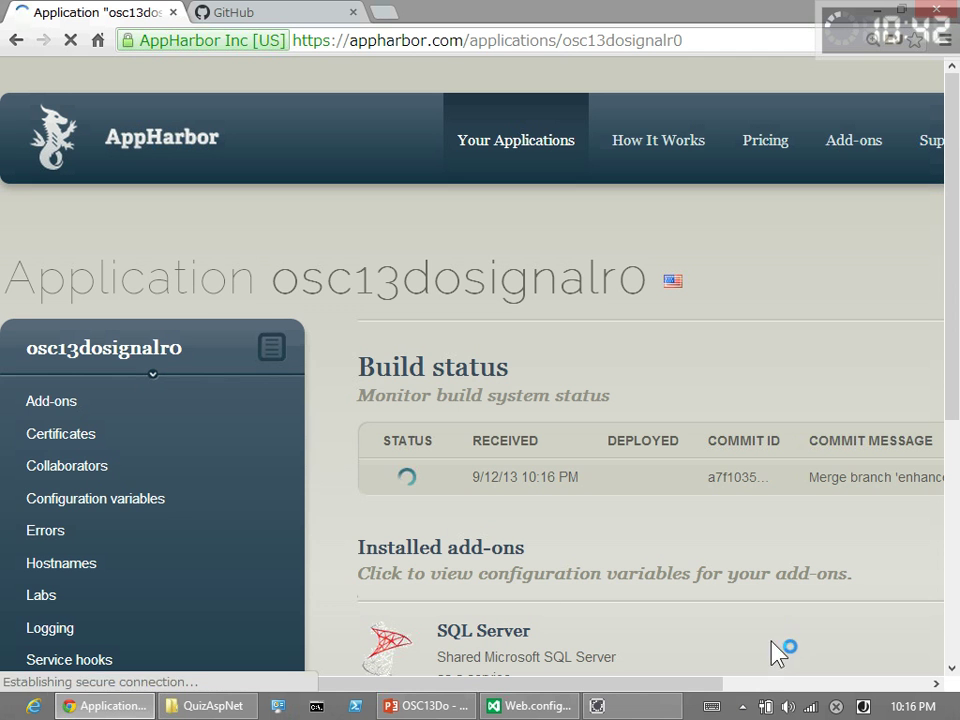
Examine the build status of osc13dosignalr0 and reload its application page to check the deployment
mouse_move(679, 685)
left_mouse_down()
mouse_move(783, 685)
mouse_move(688, 681)
left_mouse_up()
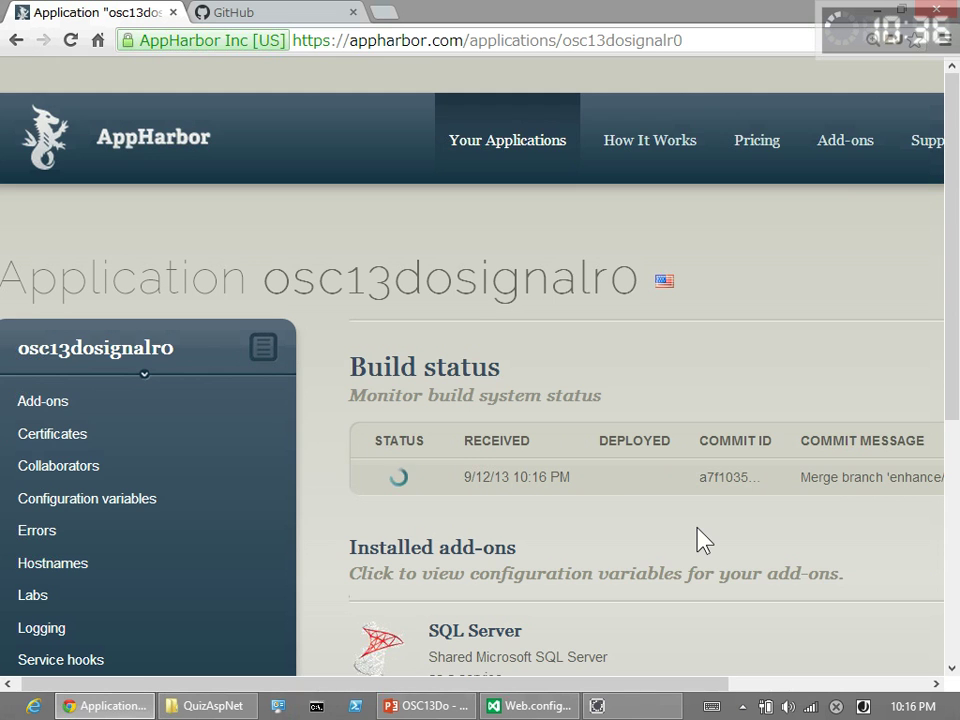
scroll(704, 540, "down", 1)
scroll(704, 540, "down", 1)
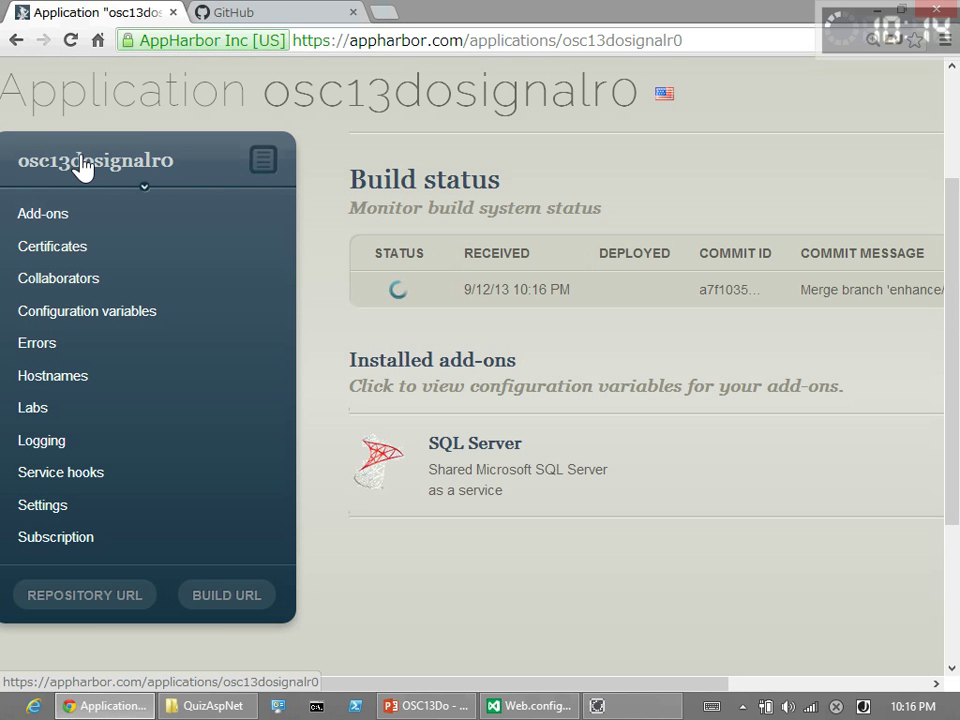
left_click(730, 684)
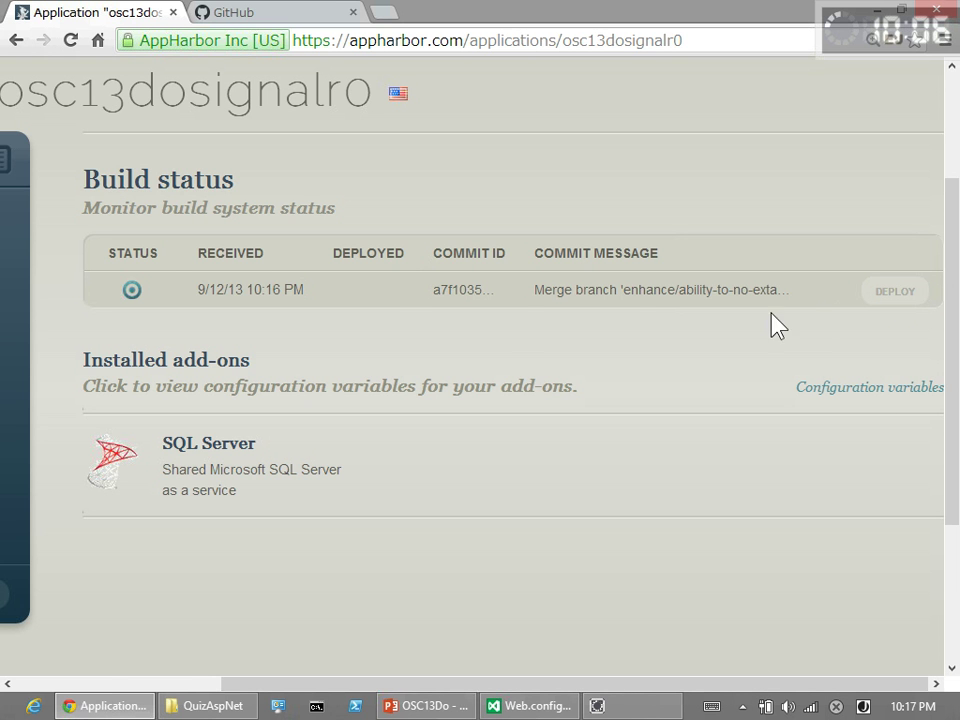
left_click(90, 686)
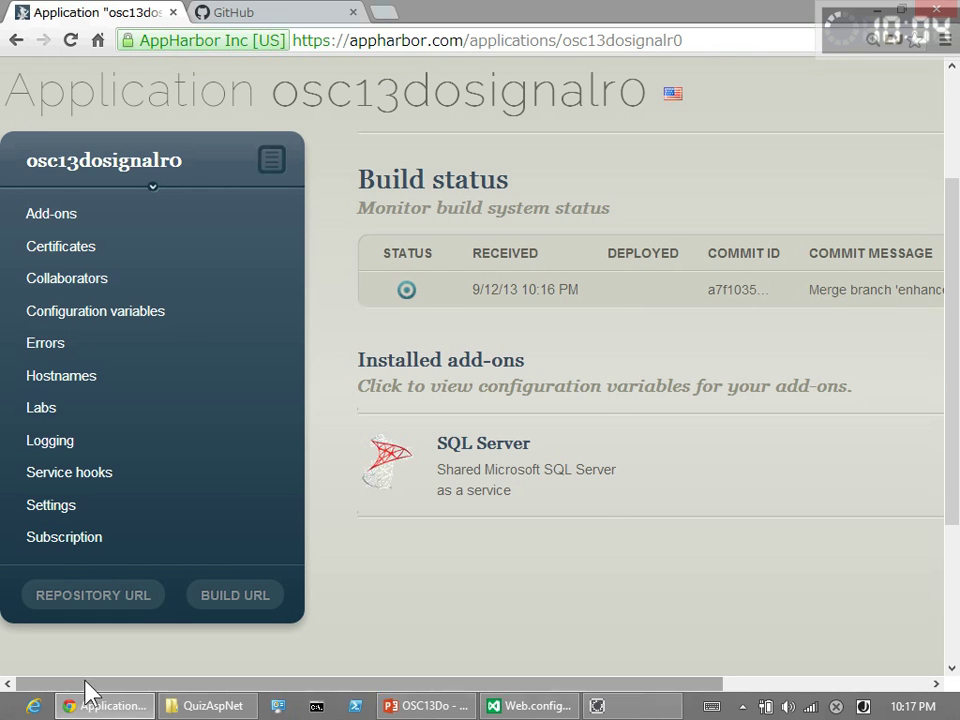
left_click(122, 175)
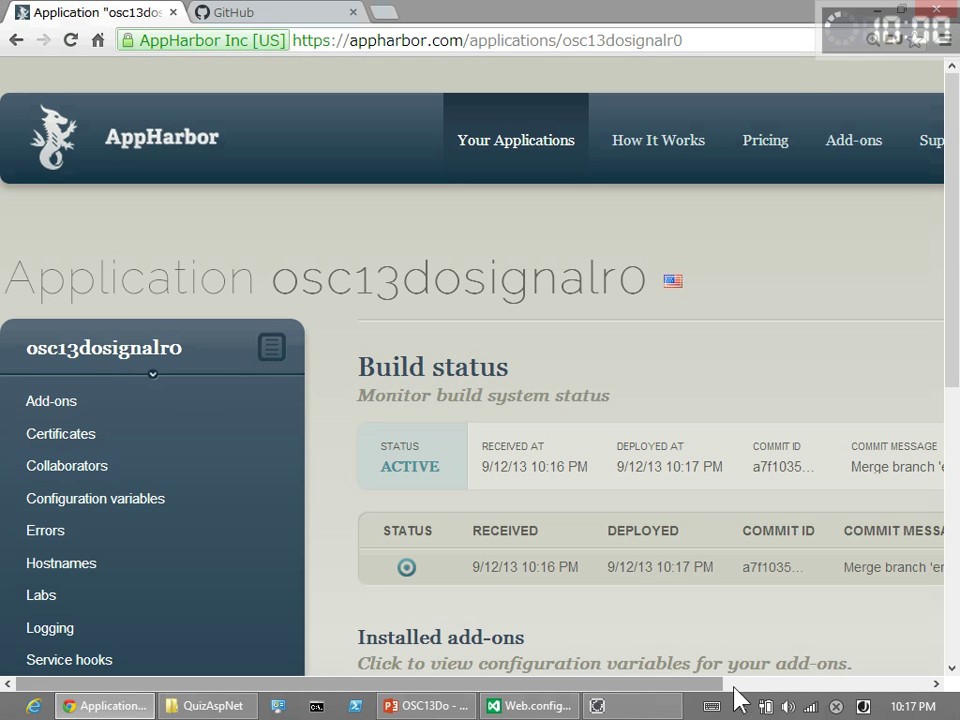
Open the deployed osc13dosignalr0 application in a new browser tab and switch to it
left_click(741, 685)
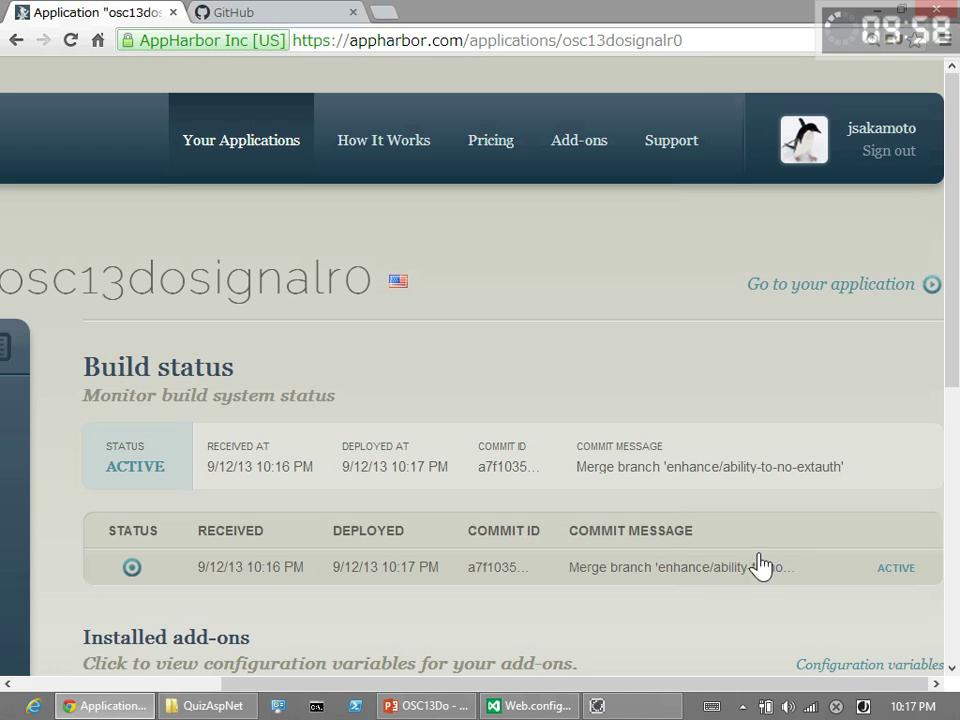
left_click(840, 299, "ctrl")
left_click(304, 14)
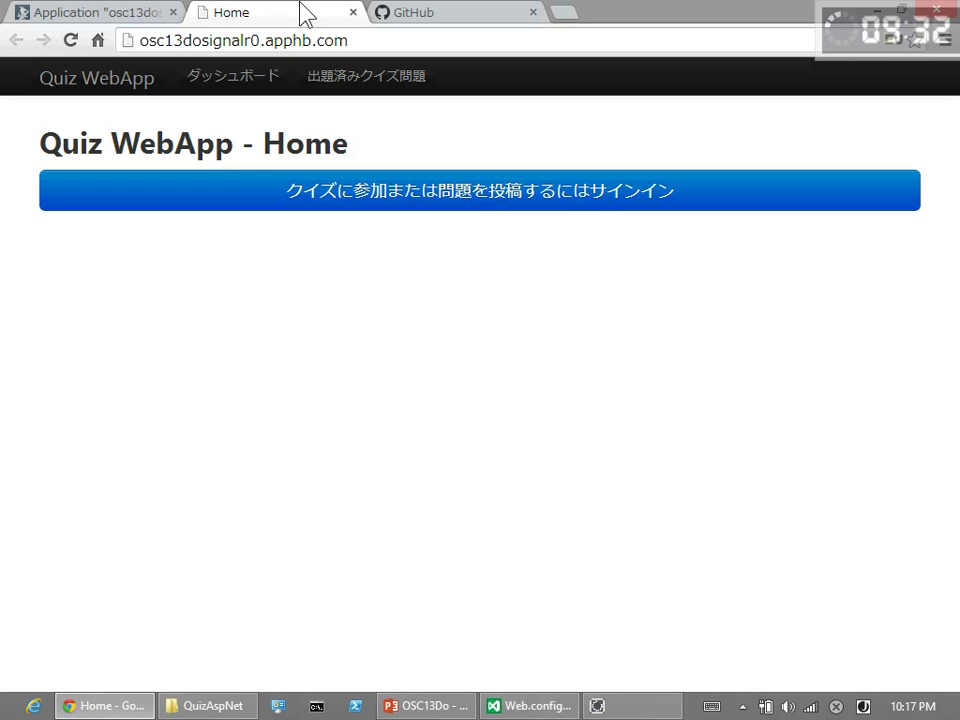
Sign in to the quiz web app with the user's handle name
left_click(333, 210)
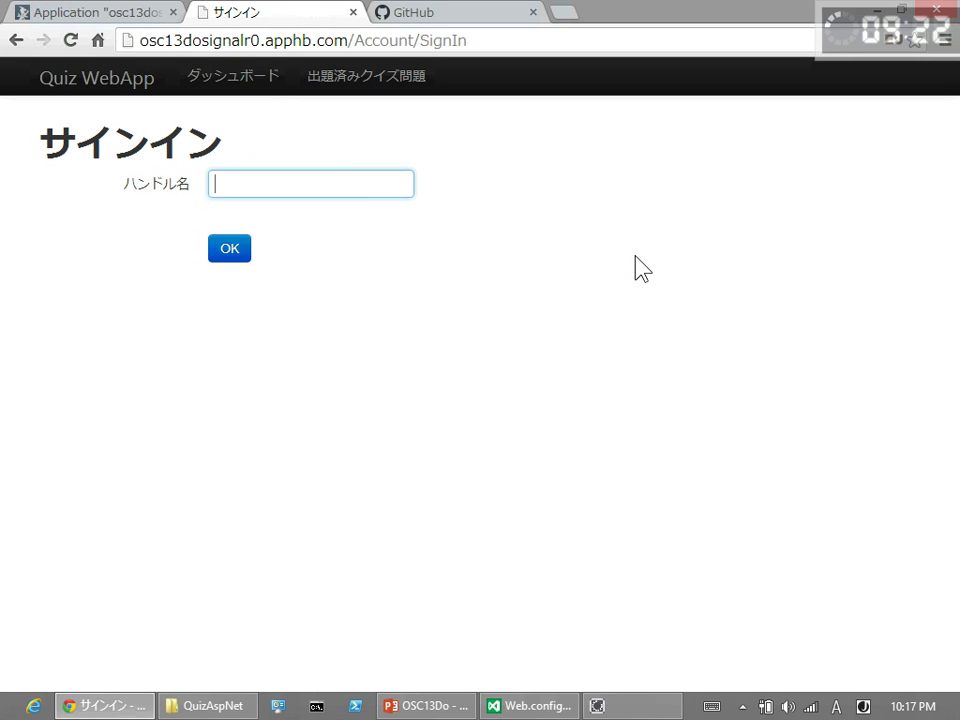
type("jsak")
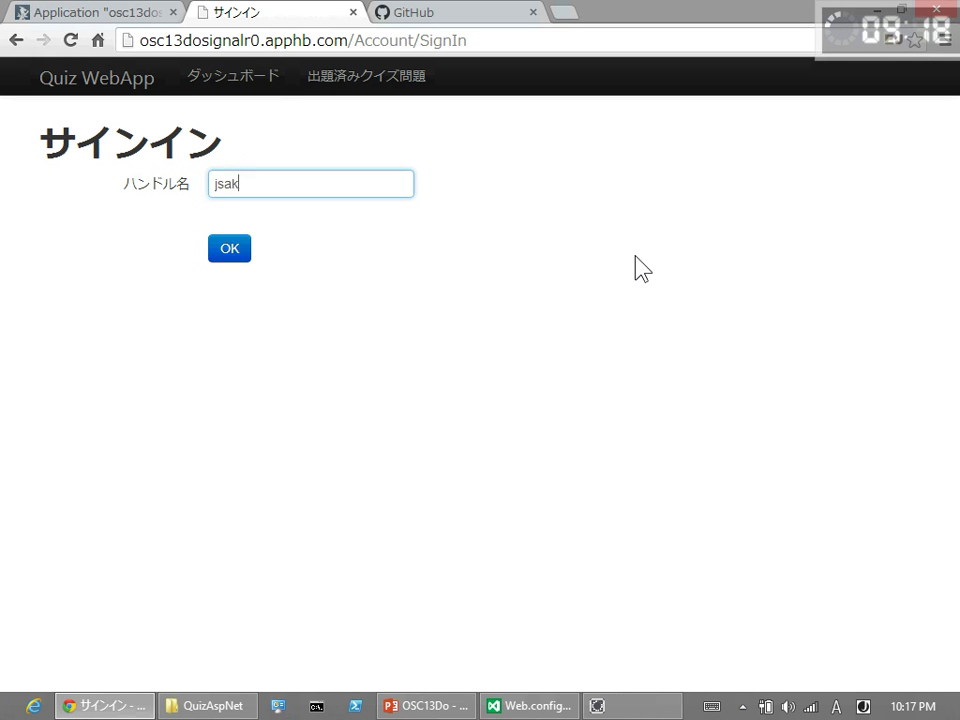
type("amoto")
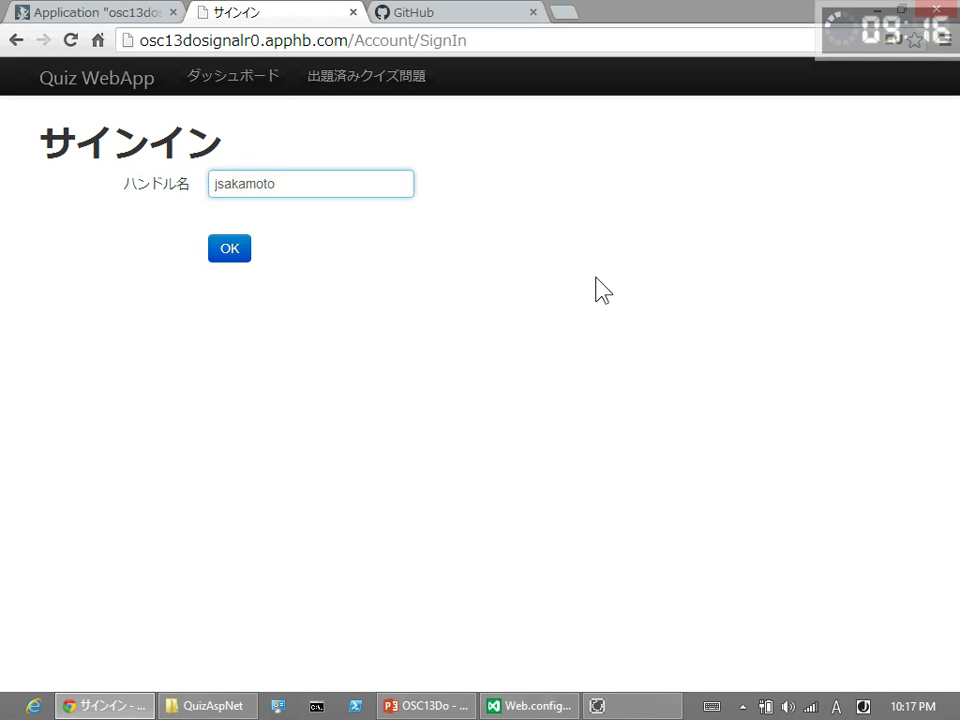
left_click(231, 252)
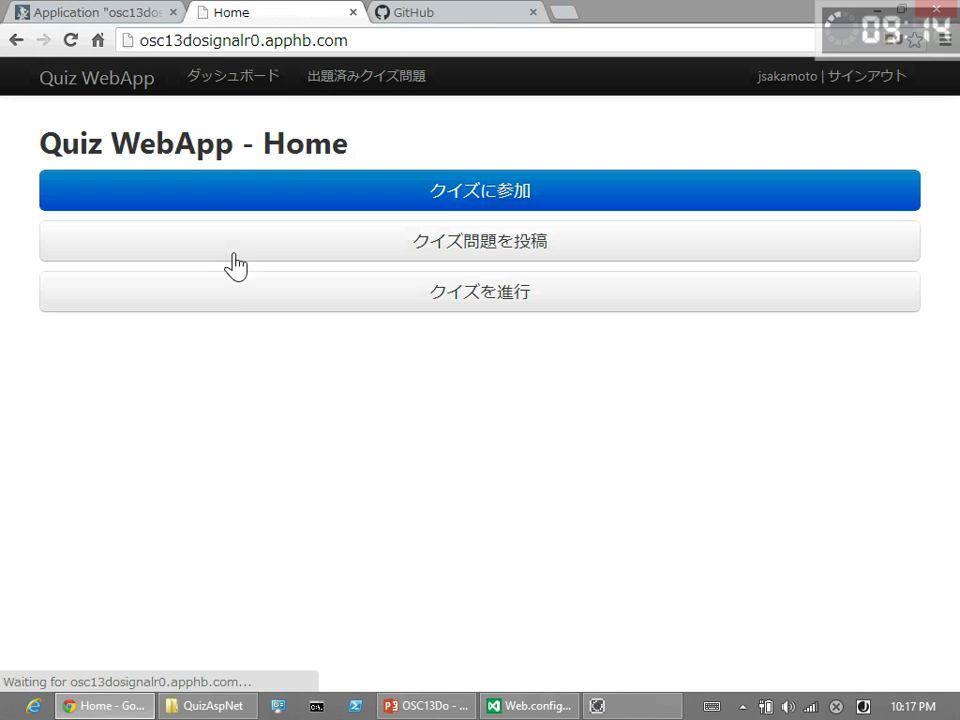
View the クイズを進行 page briefly, then return home and open the form for adding a new quiz question
left_click(373, 309)
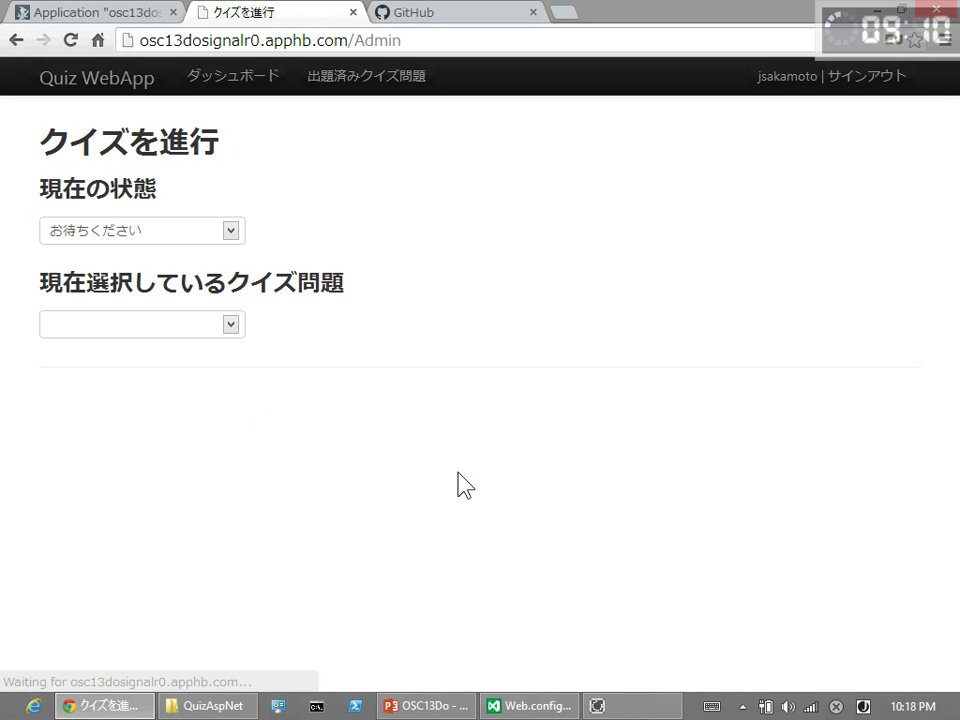
left_click(84, 88)
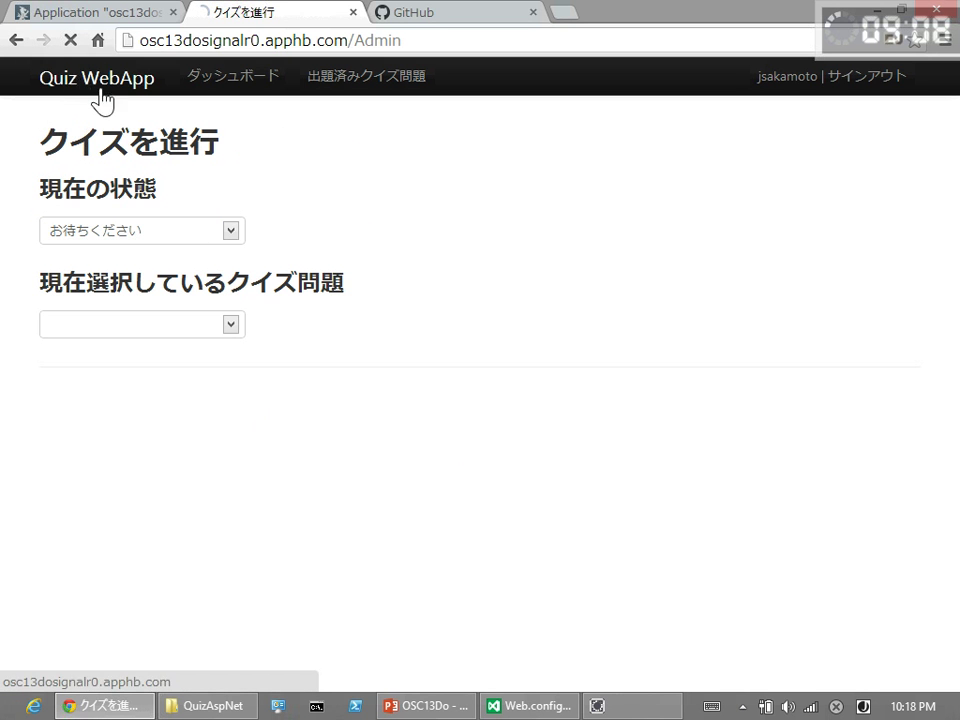
left_click(400, 250)
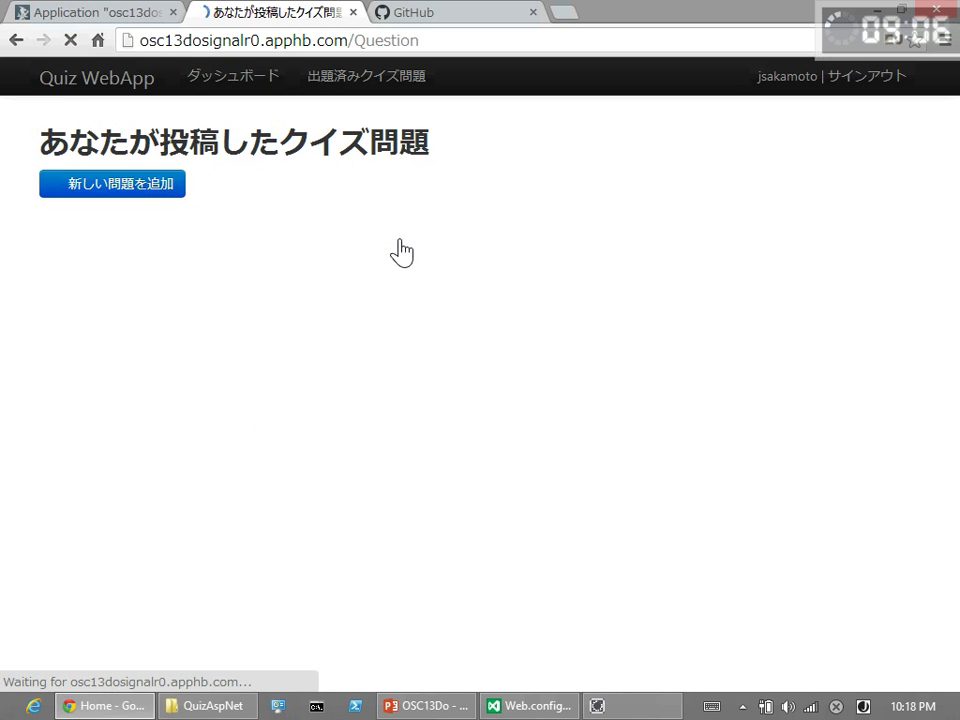
left_click(147, 190)
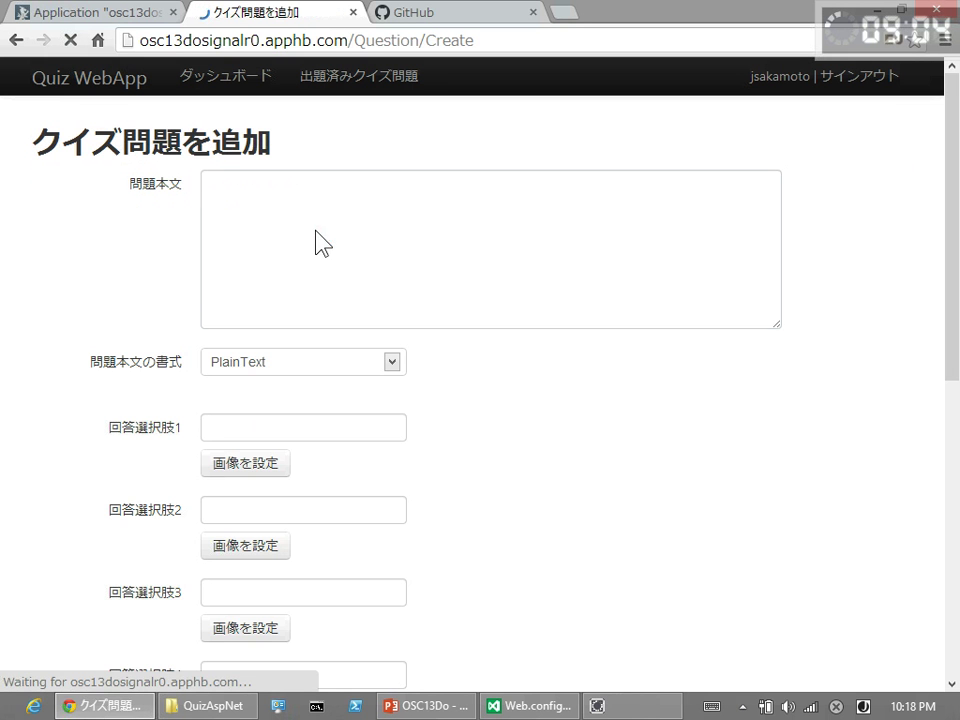
Enter 問題 as the body text of the new quiz question
left_click(368, 243)
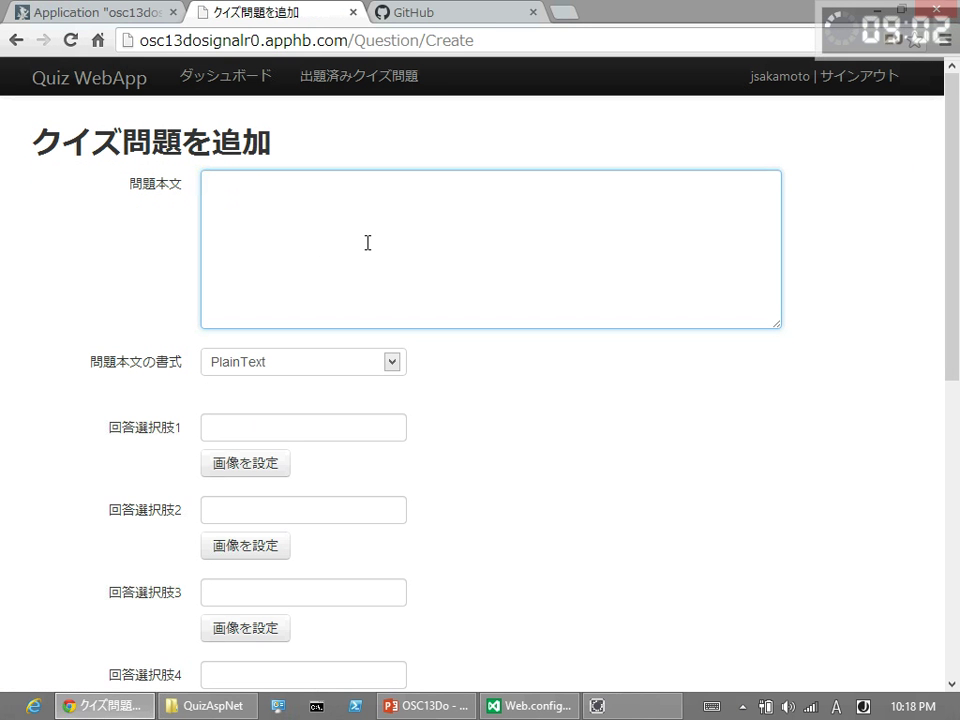
type("W")
type("s")
key("BackSpace")
type("mond")
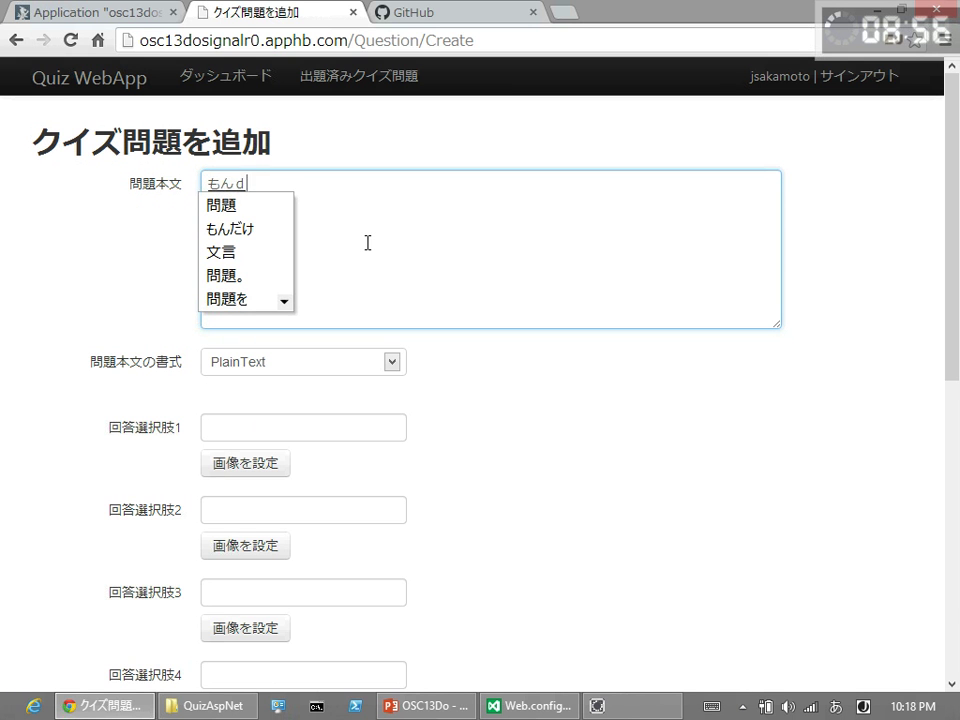
type("s")
key("BackSpace")
type("ai")
key("space")
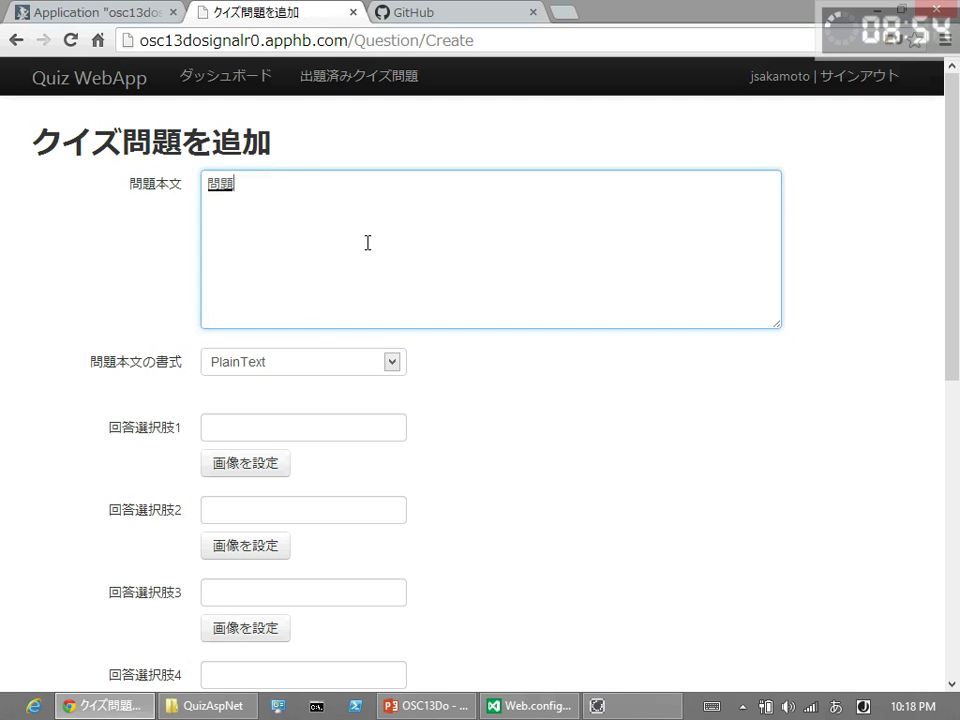
Enter 答え１ as answer choice 1 of the quiz question
left_click(330, 429)
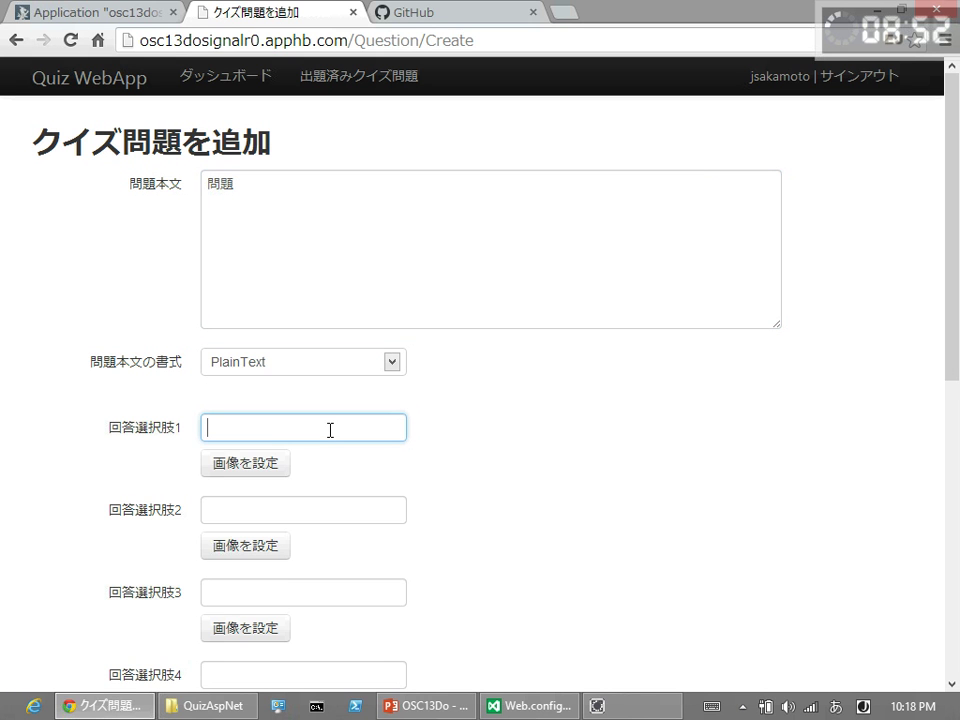
type("kotae")
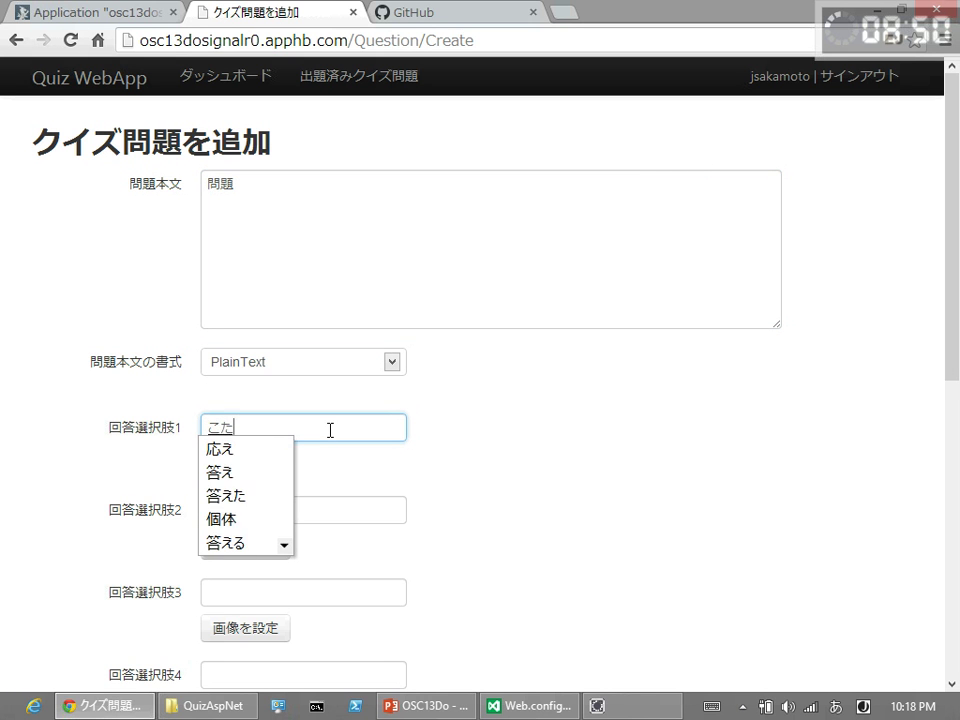
key("space")
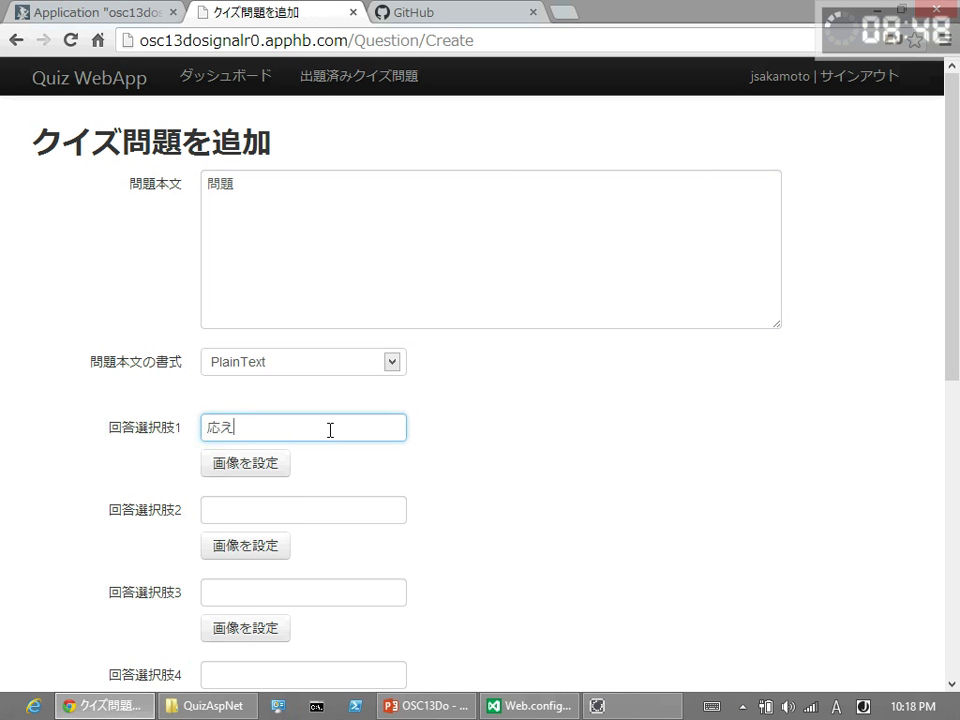
key("BackSpace")
key("BackSpace")
type("ko")
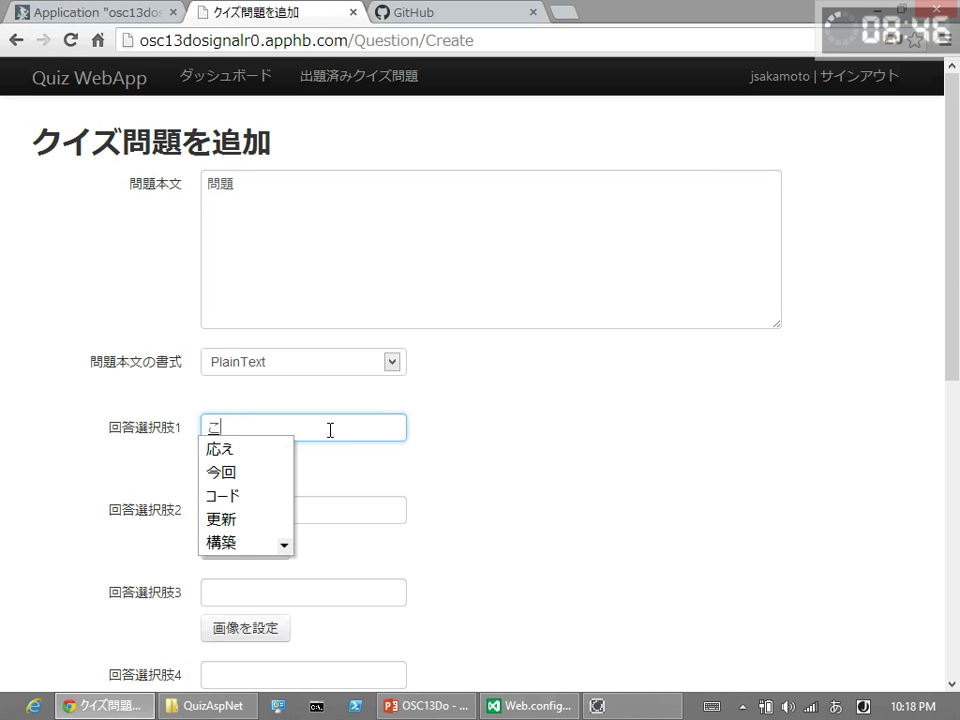
type("tae")
key("space")
key("space")
key("Return")
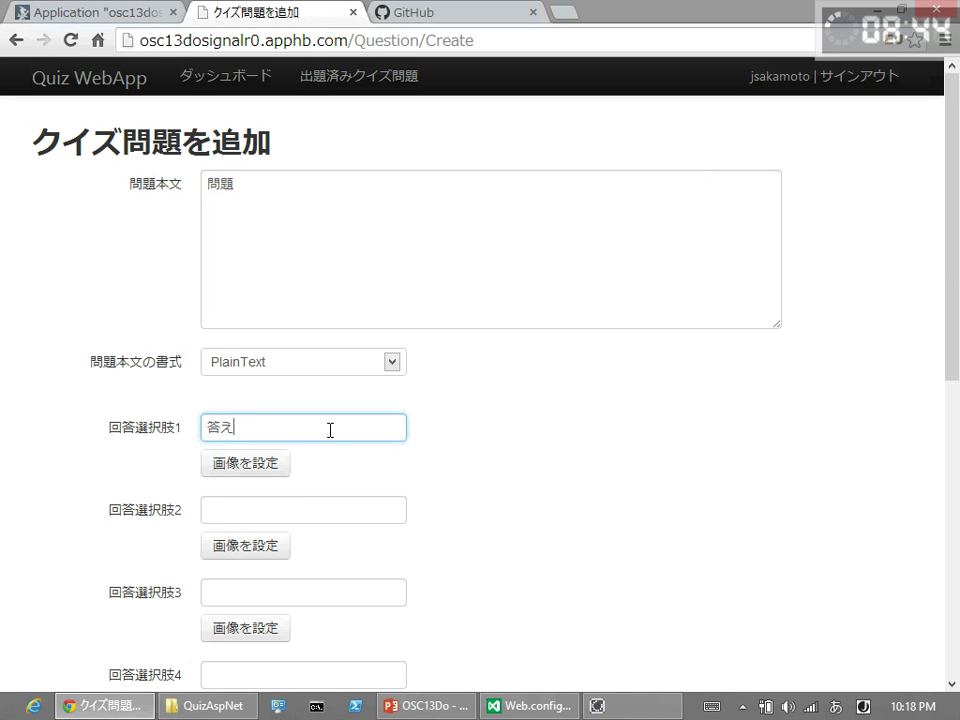
type("1")
key("Return")
key("Tab")
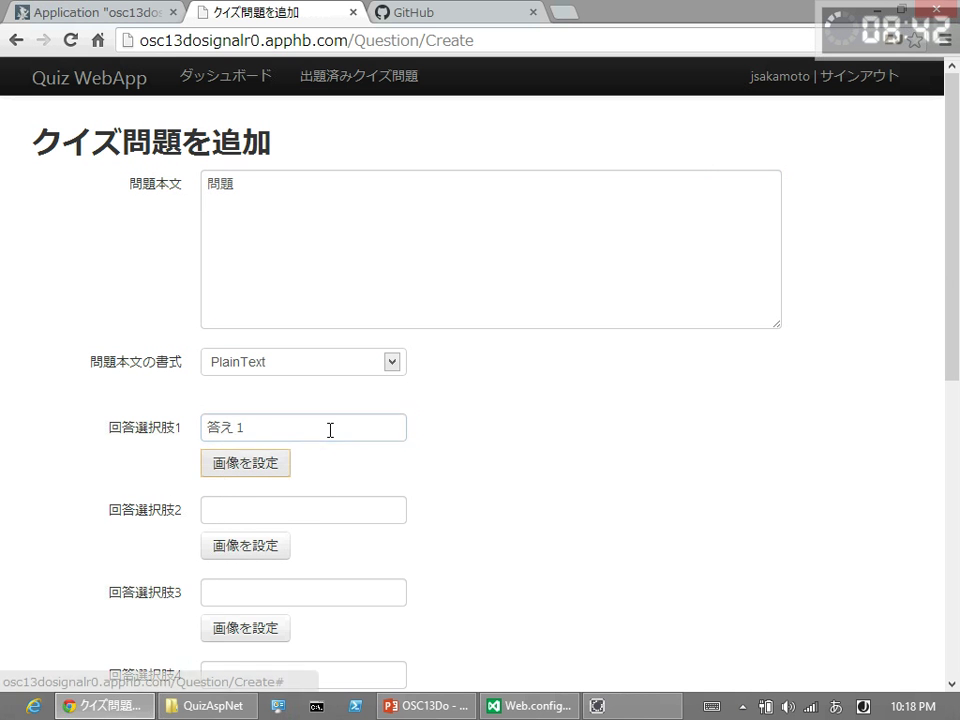
Enter 答え２ as answer choice 2 of the quiz question
key("Tab")
type("l")
key("BackSpace")
type("kotae")
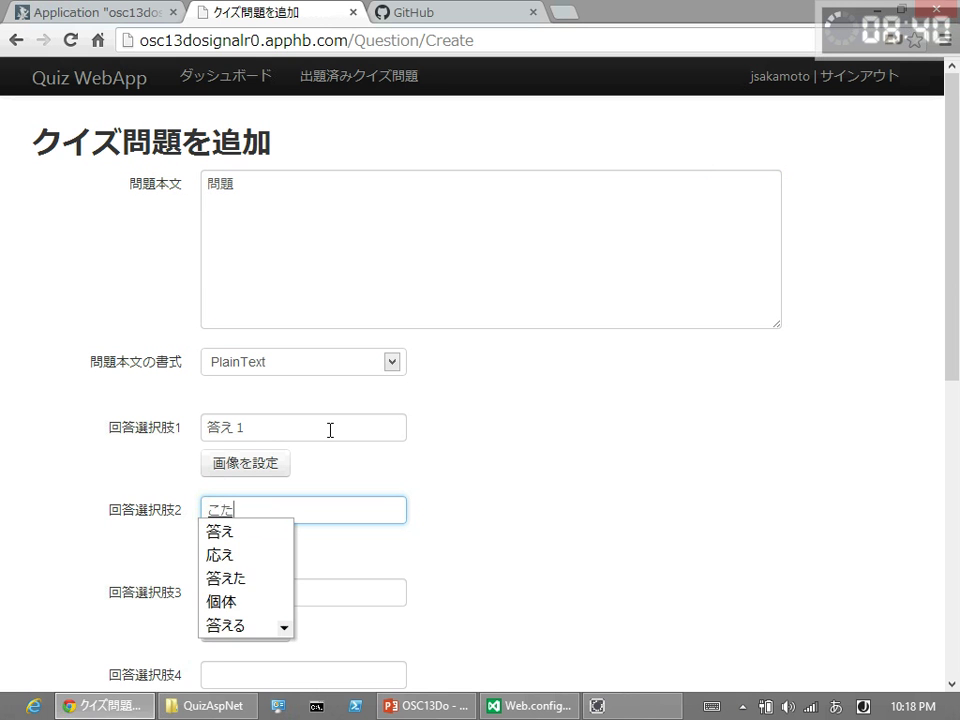
key("space")
type("2")
key("Return")
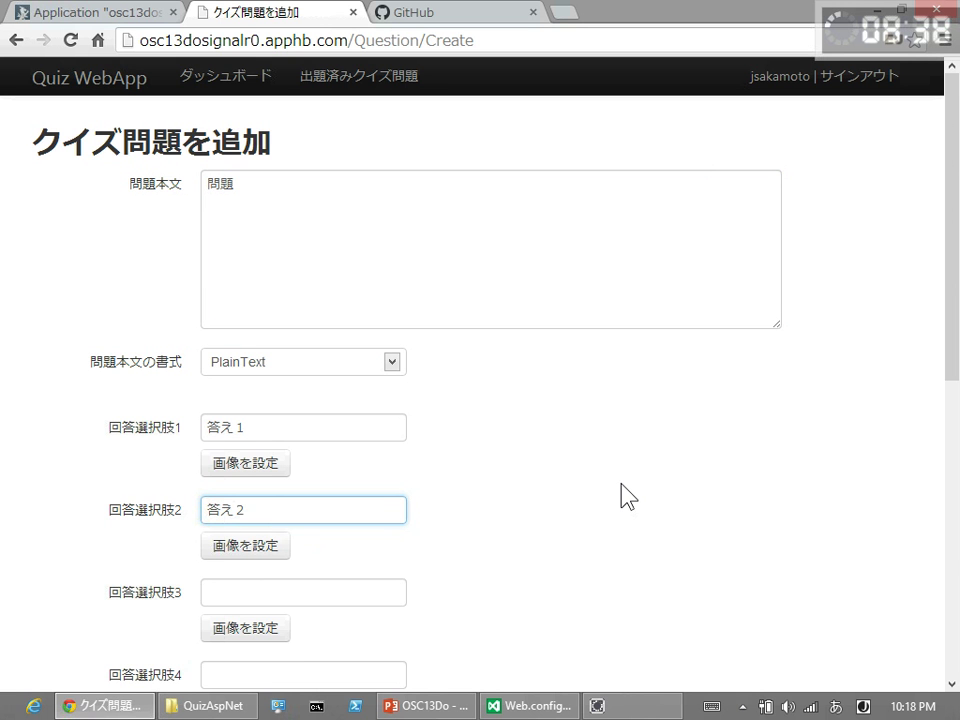
Set the correct choice number to 2, leave the explanation empty in PlainText format, and submit the question
scroll(621, 490, "down", 4)
left_click(380, 548)
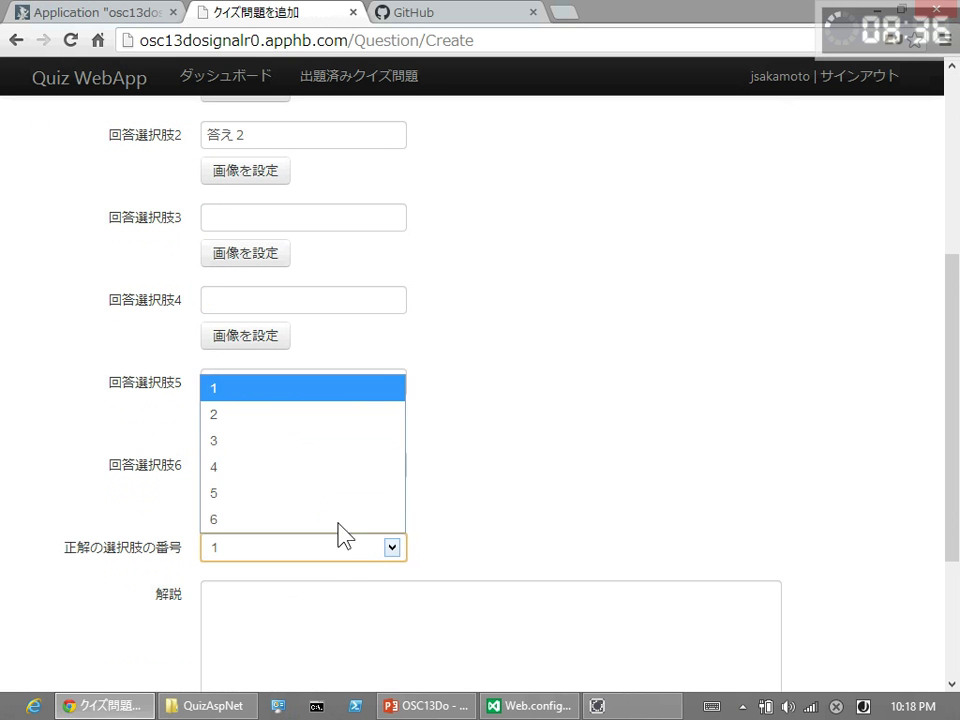
left_click(315, 415)
scroll(510, 437, "down", 2)
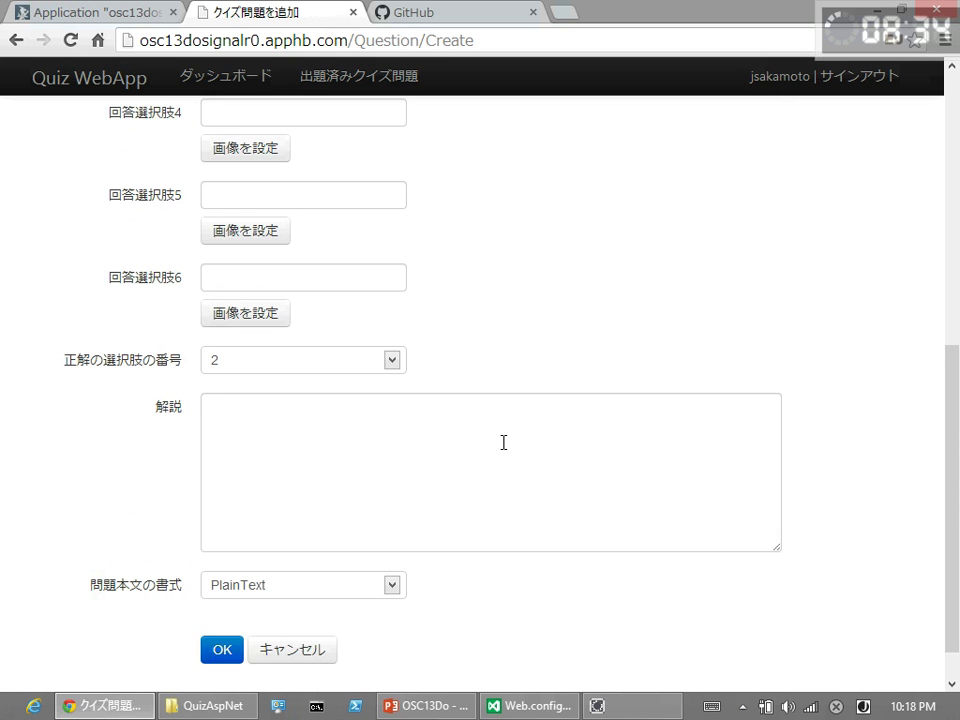
left_click(503, 442)
left_click(215, 588)
left_click(225, 612)
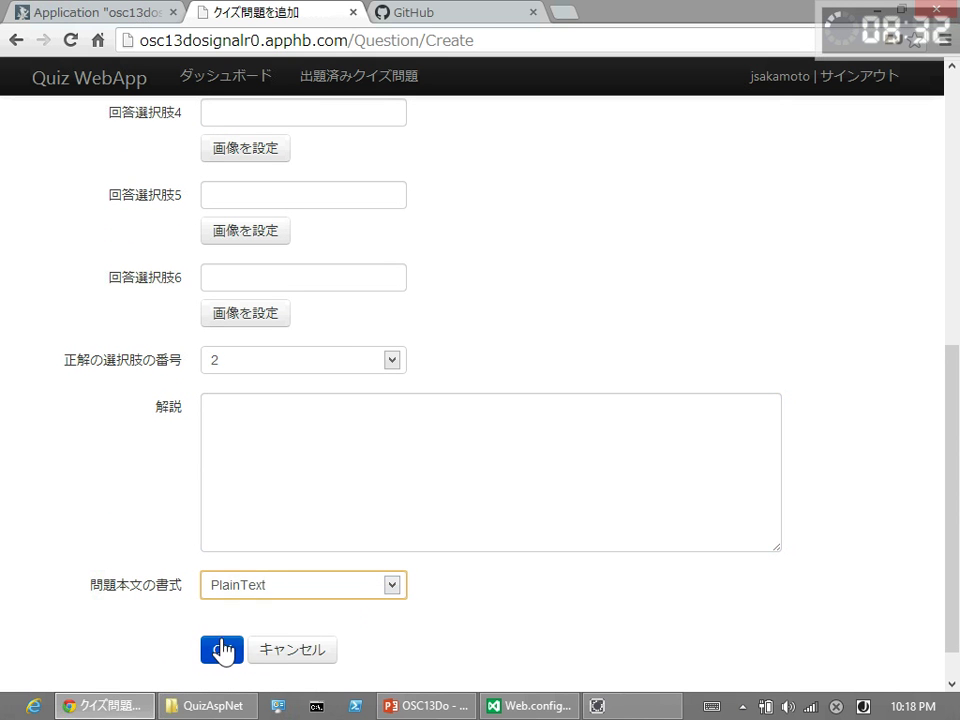
left_click(222, 651)
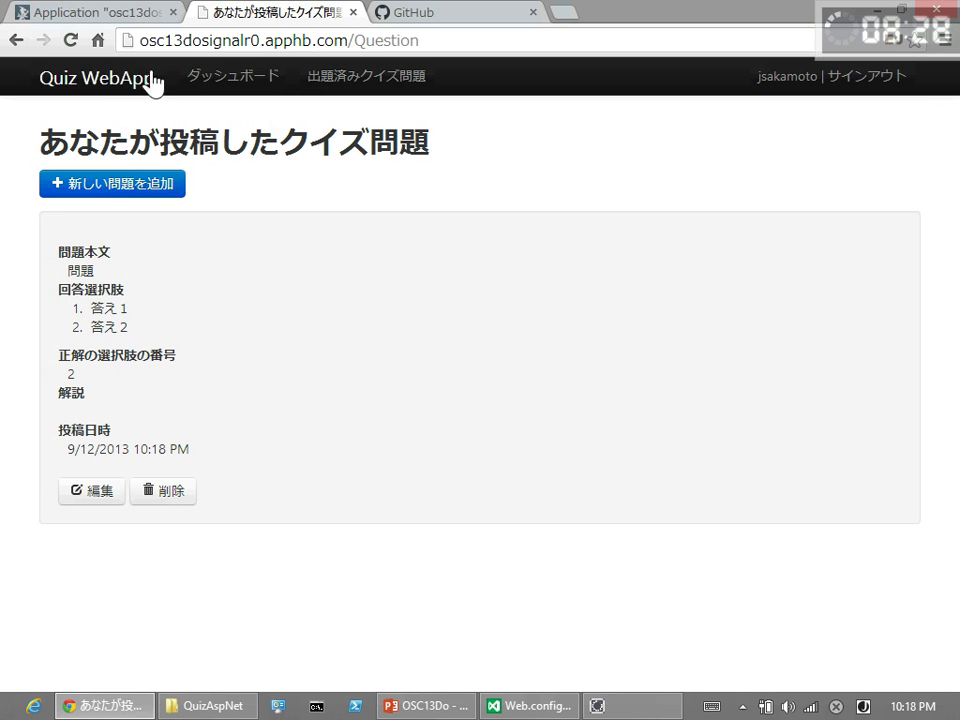
Return to the quiz app's home page and open the クイズを進行 page in a separate tab
left_click(104, 88)
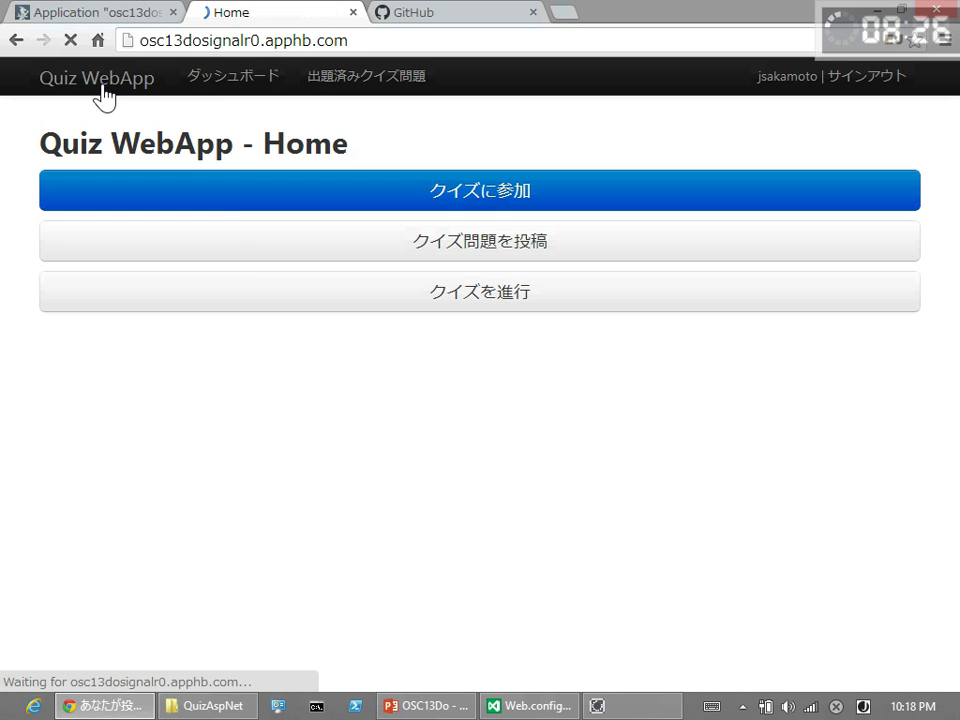
middle_click(303, 292)
left_click(429, 11)
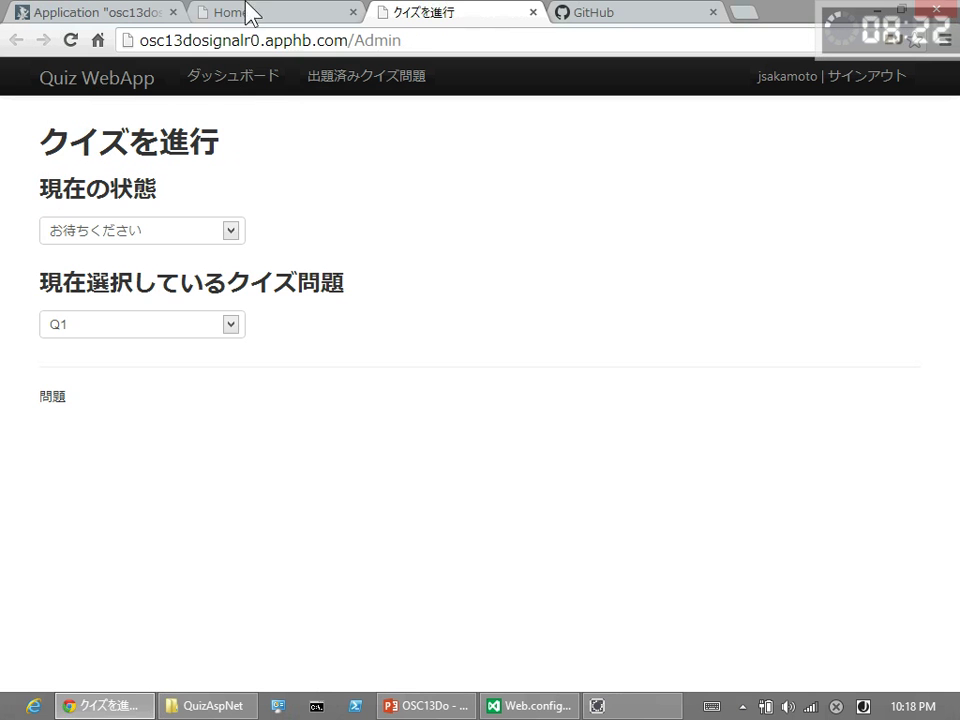
Open the クイズに参加 player page from the home page in its own tab and bring it to the front
left_click(313, 14)
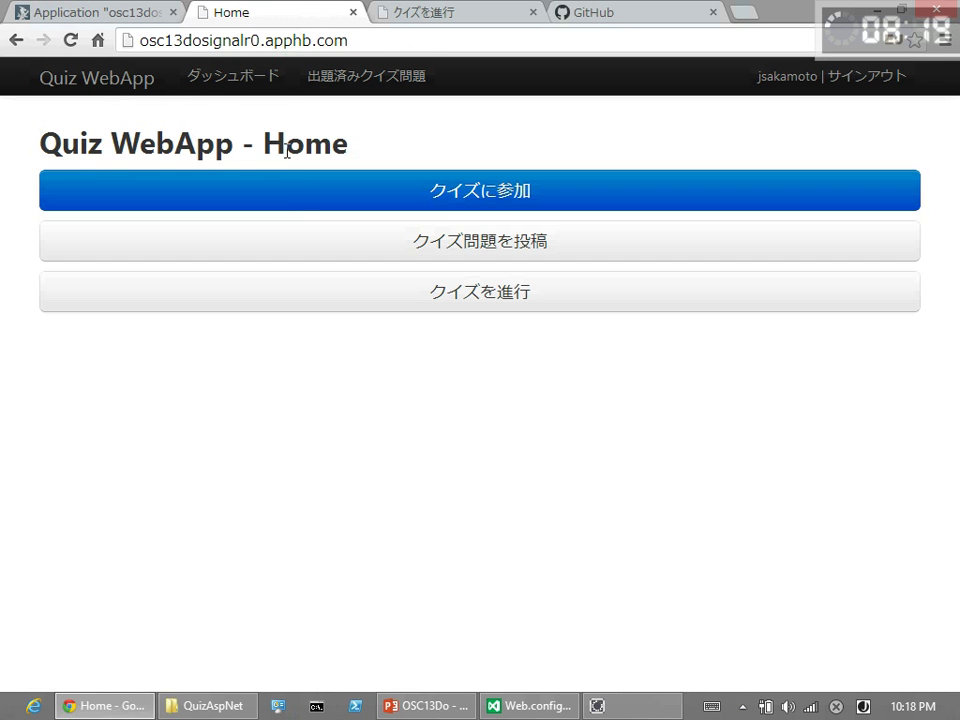
middle_click(352, 205)
left_click(579, 20)
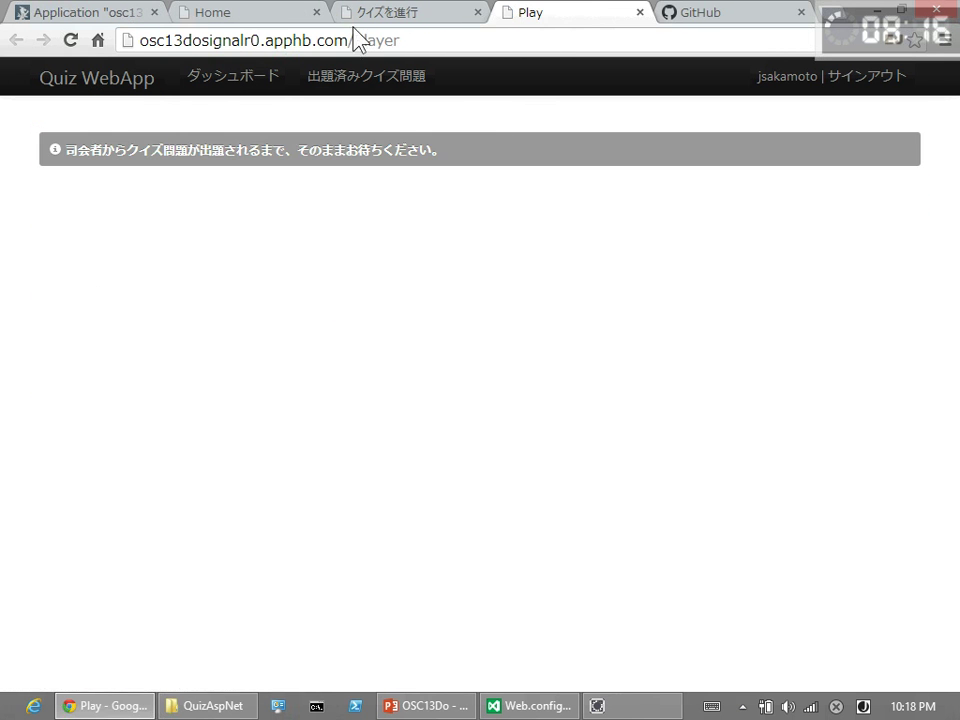
left_click(261, 12)
left_click(531, 12)
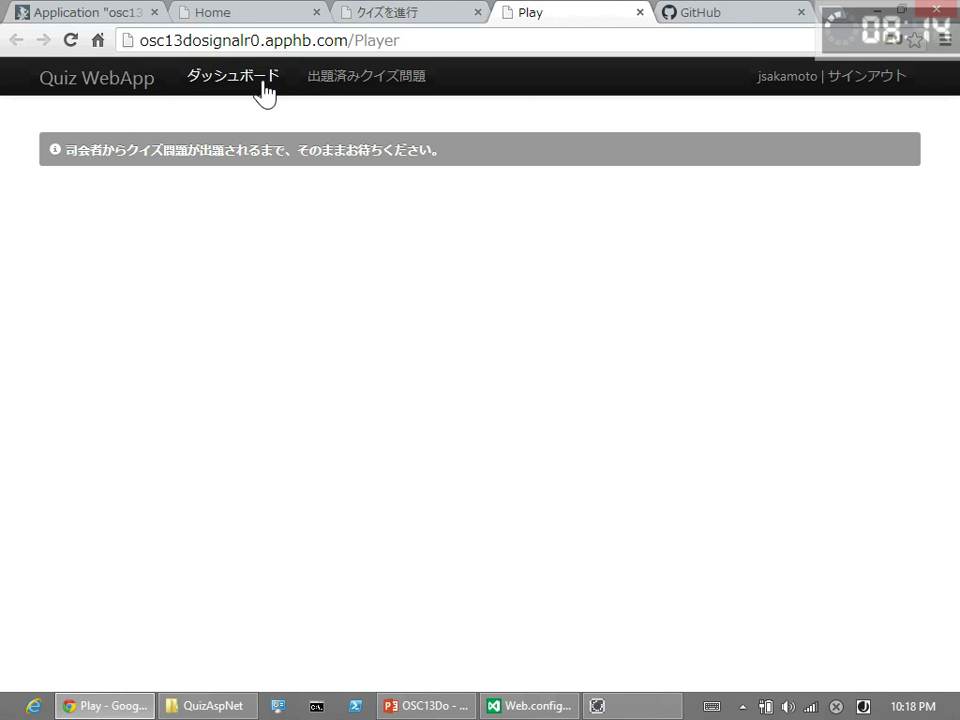
Open the ダッシュボード page in its own tab and set the quiz's current state to 回答を選択してください, checking the player page
left_click(263, 78)
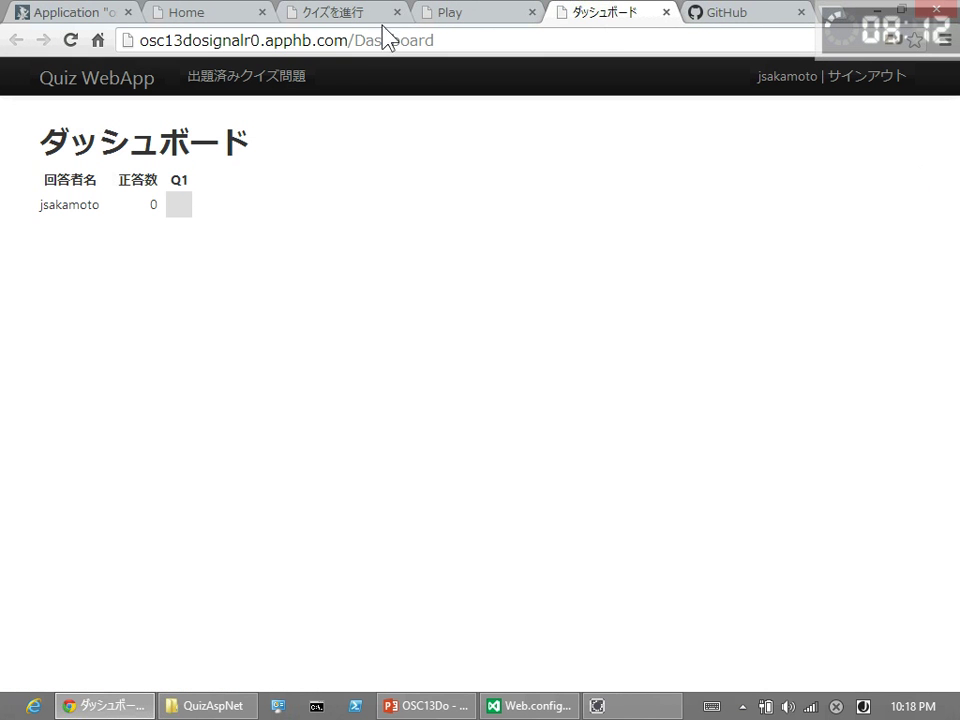
left_click(330, 15)
left_click(200, 14)
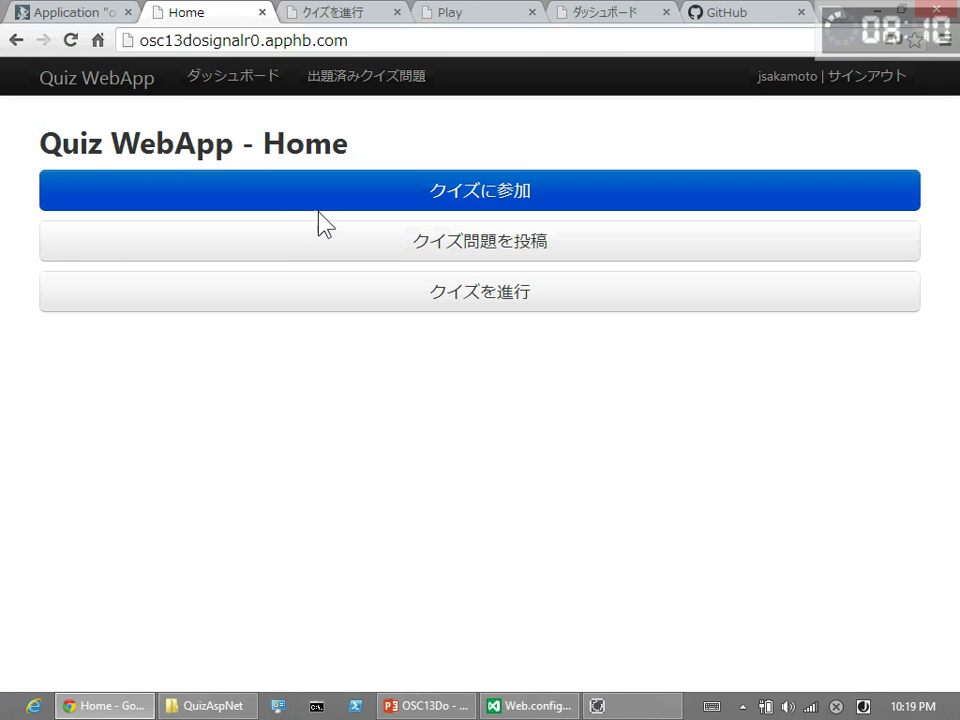
left_click(296, 13)
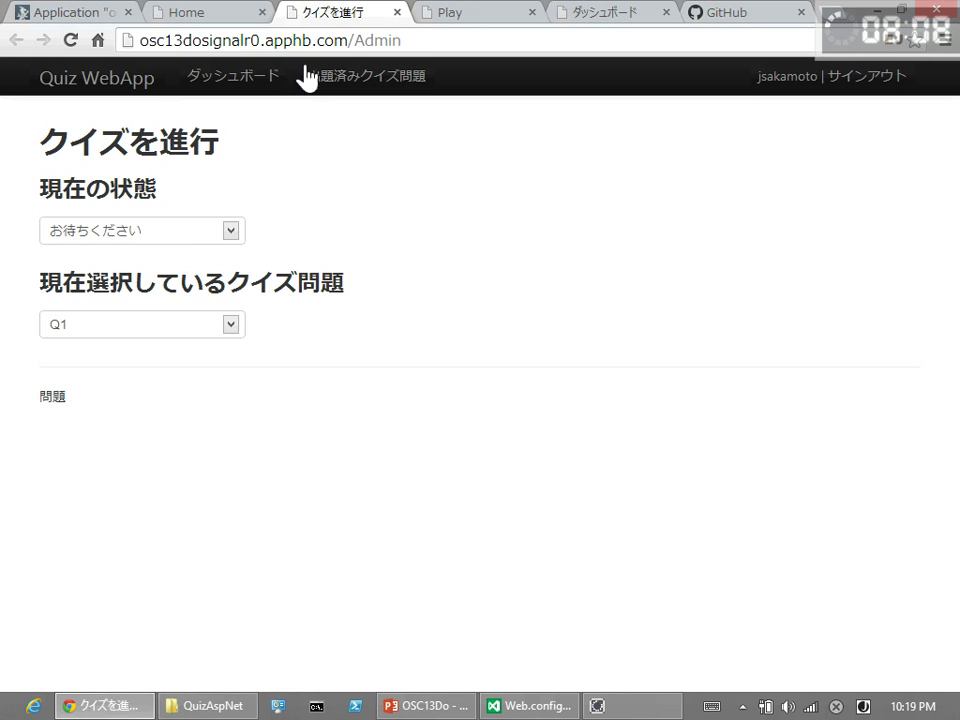
left_click(200, 242)
left_click(186, 282)
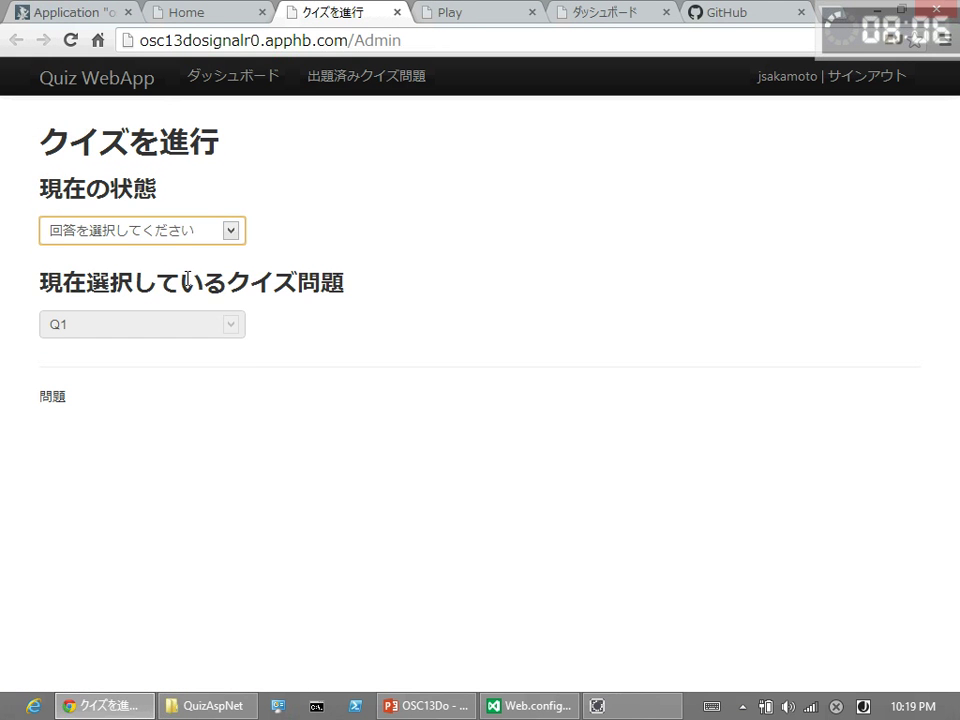
left_click(451, 12)
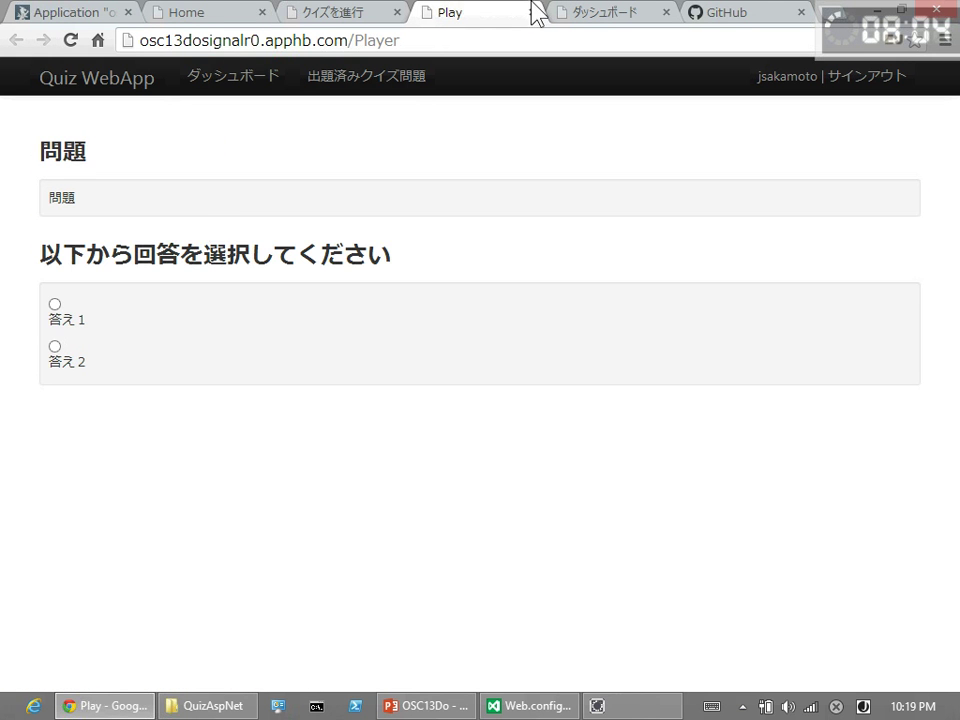
Move the dashboard into its own window side by side with the player page's window, and select 答え２ as the player's answer
left_click(578, 12)
left_click_drag(540, 12, 5, 238)
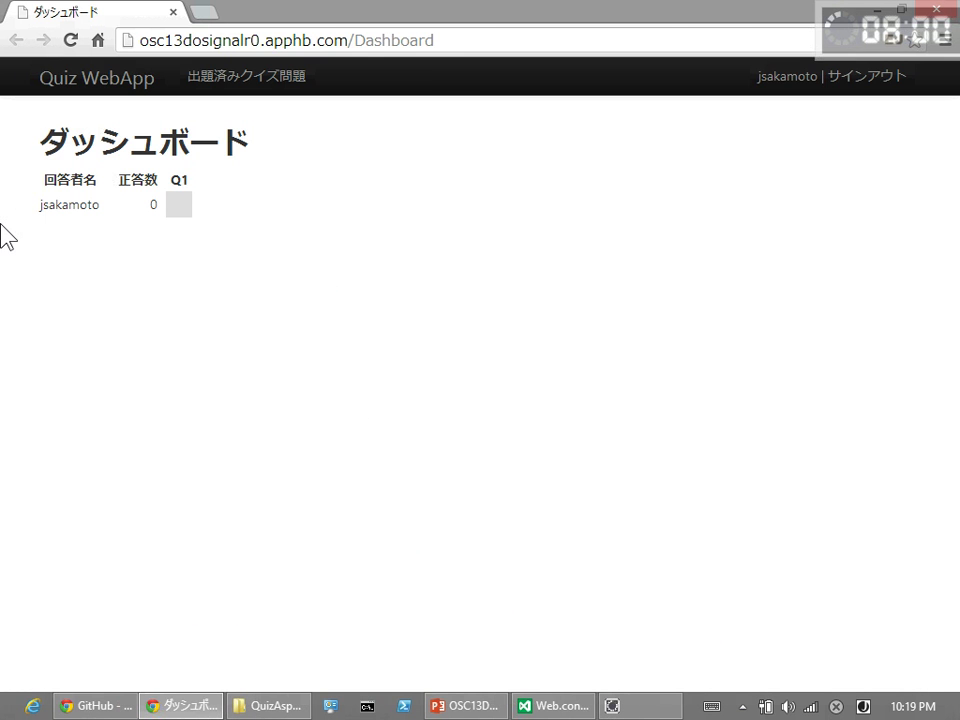
key("super+Left")
left_click(548, 14)
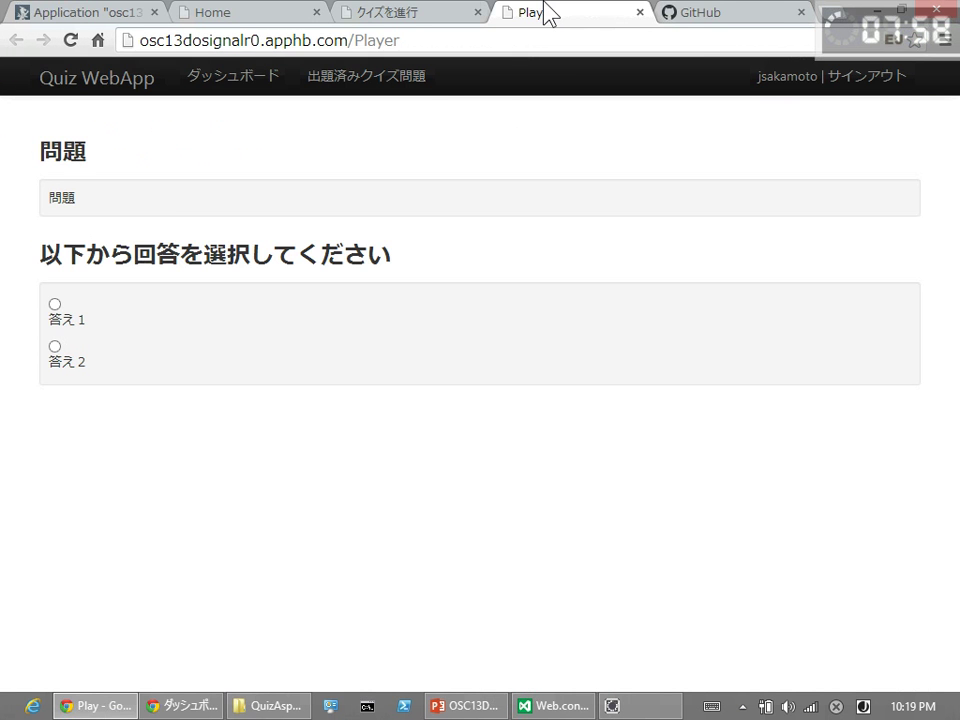
key("super+Right")
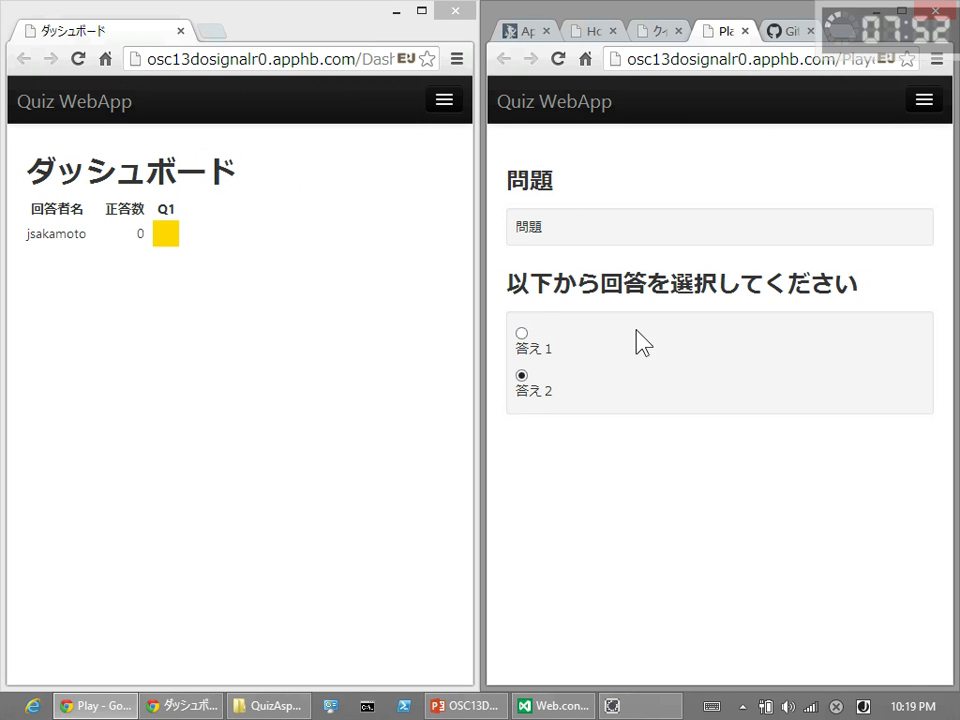
Set the quiz's current state to 回答を締め切りました and return to the player page to view the closed question
left_click(648, 35)
left_click(602, 263)
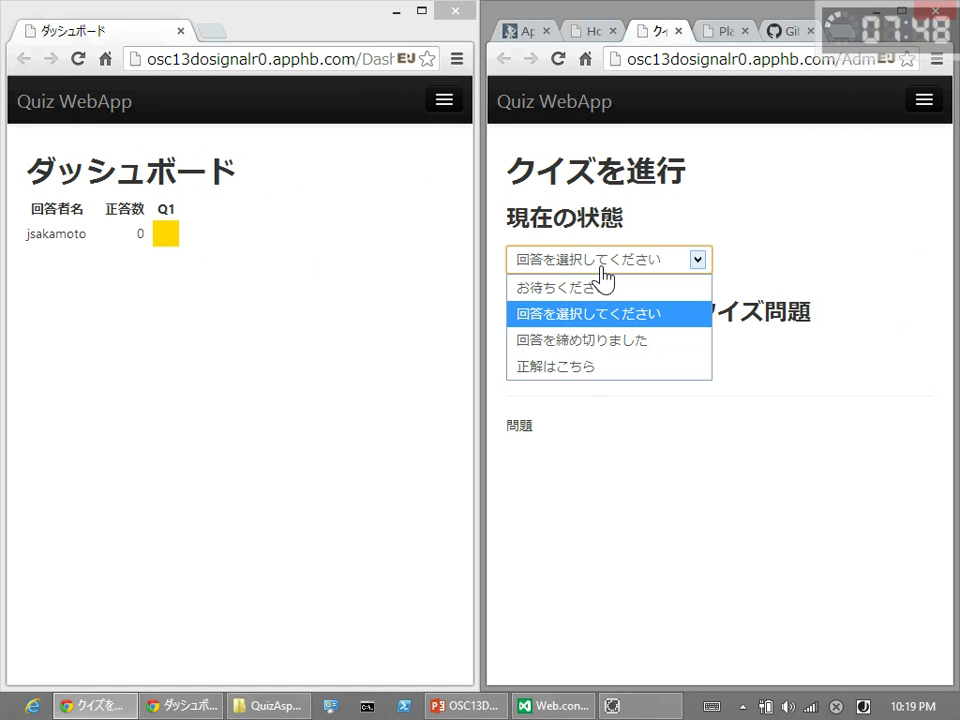
left_click(583, 341)
left_click(710, 33)
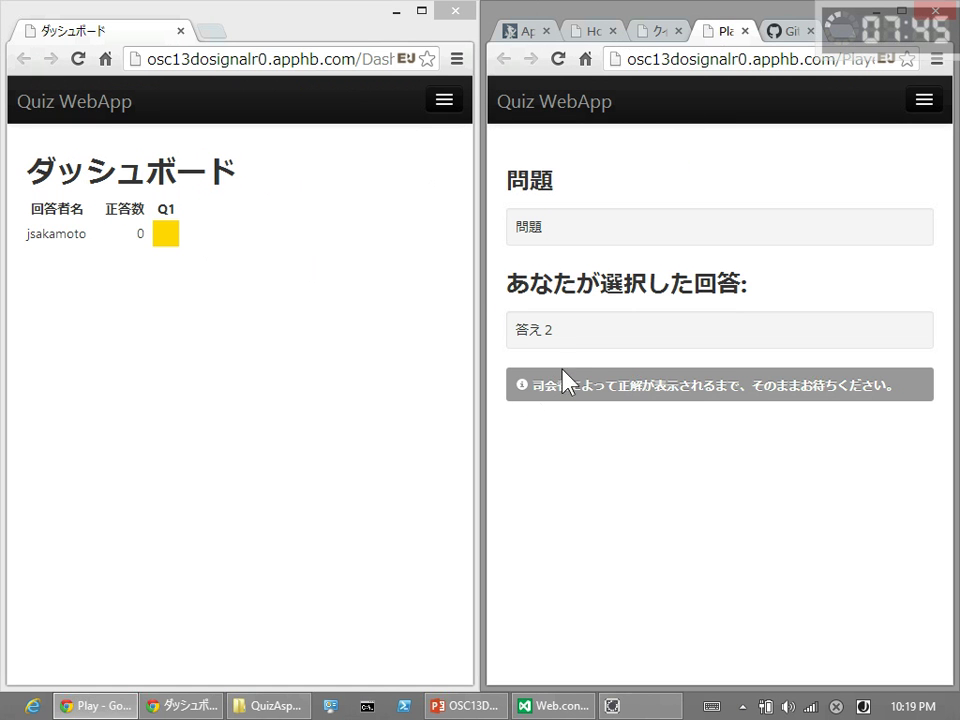
Set the quiz's current state to 正解はこちら and bring up the player page to view the answer's result
left_click(656, 33)
left_click(595, 262)
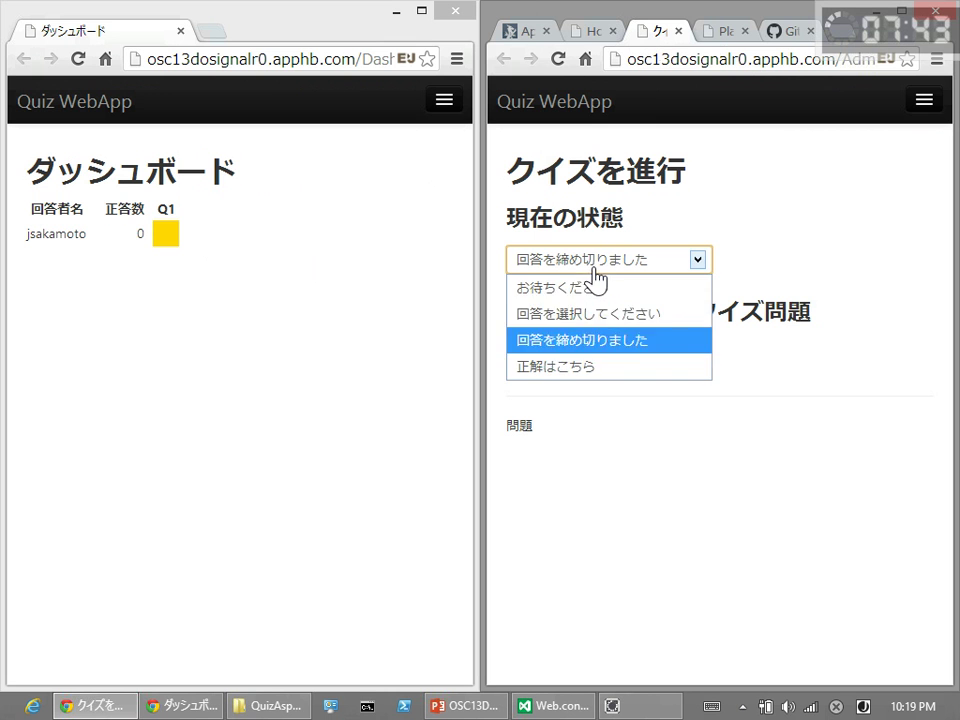
left_click(584, 367)
left_click(720, 31)
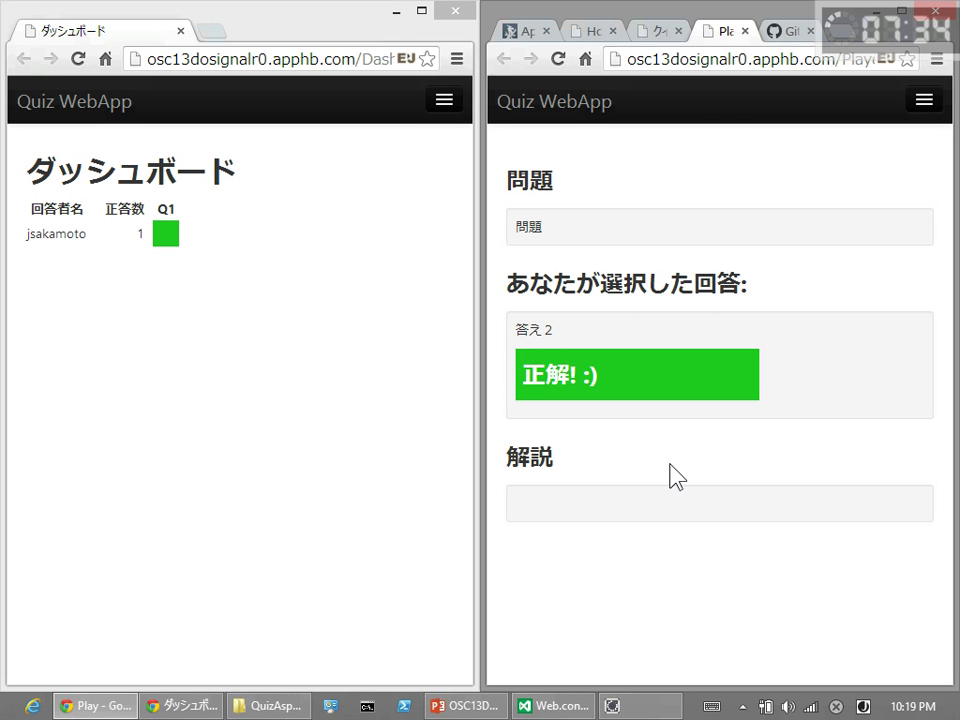
key("alt+Tab")
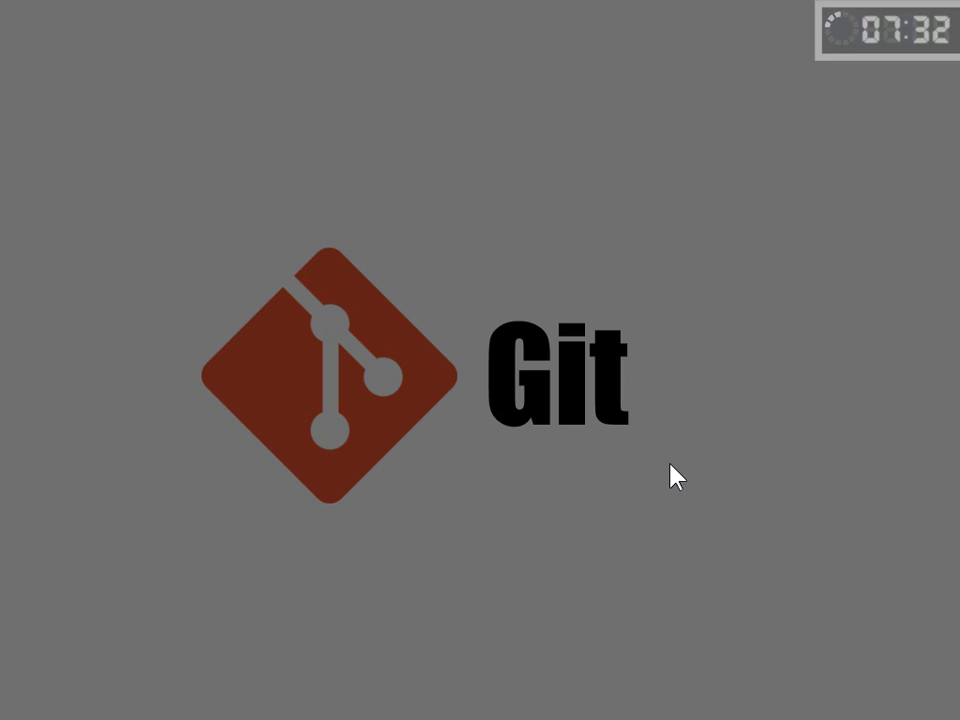
key("Right")
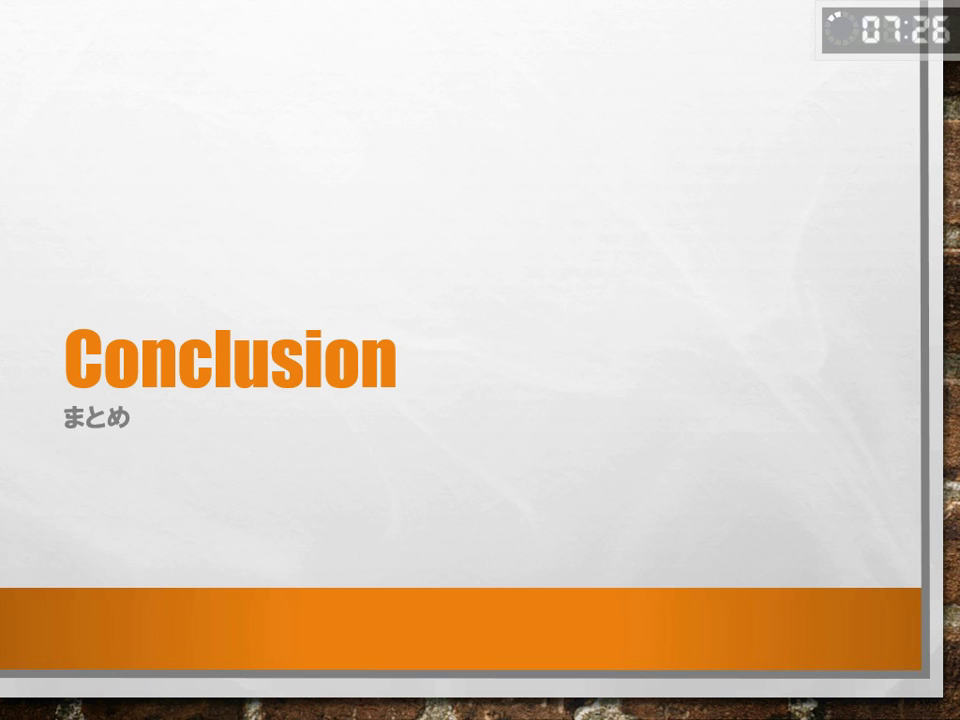
key("Right")
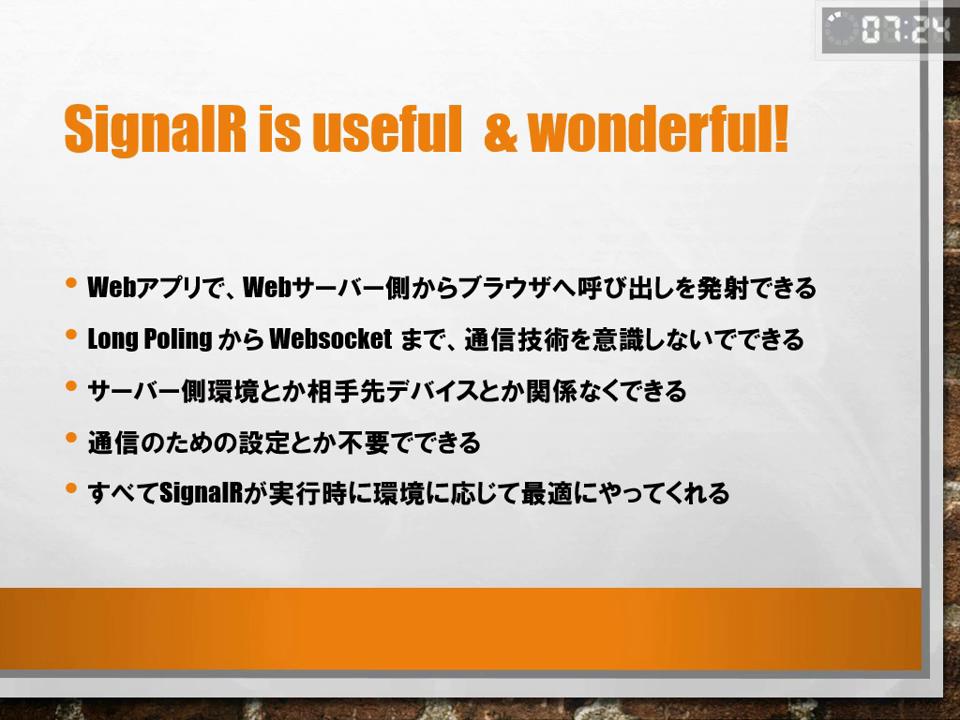